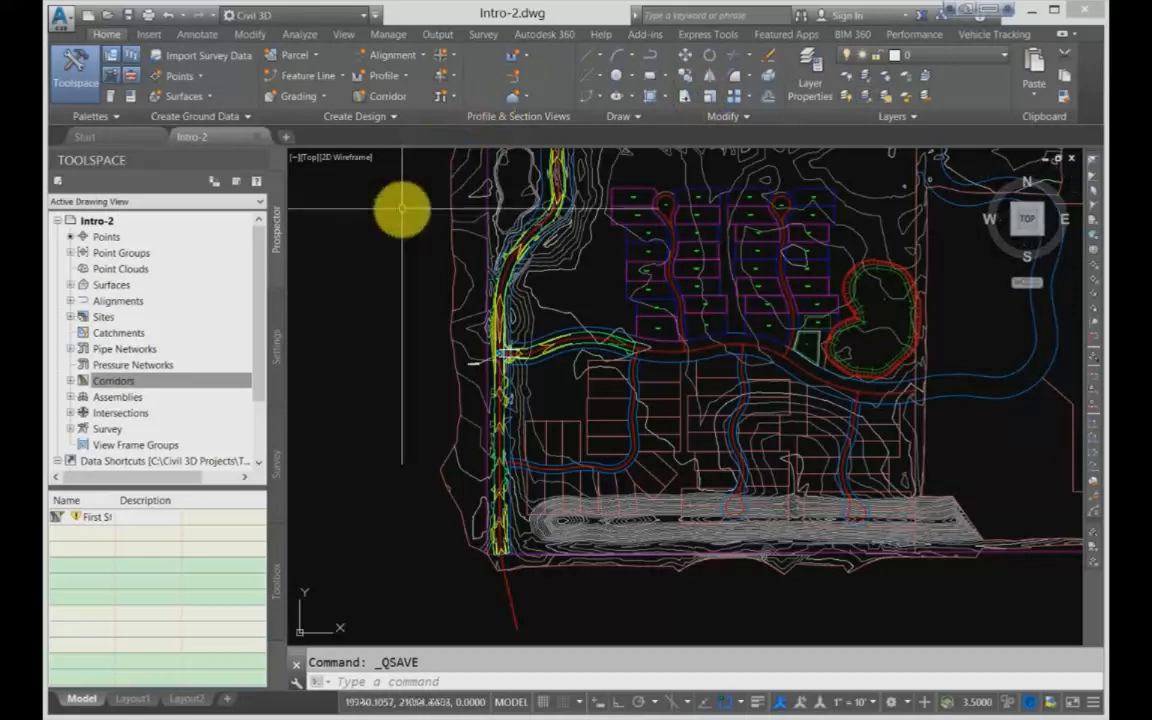
Step: Expand the drawing's surfaces and open the surface properties of the EG surface
{"action": "scroll", "coordinate": [411, 405], "scroll_direction": "down", "scroll_amount": 3}
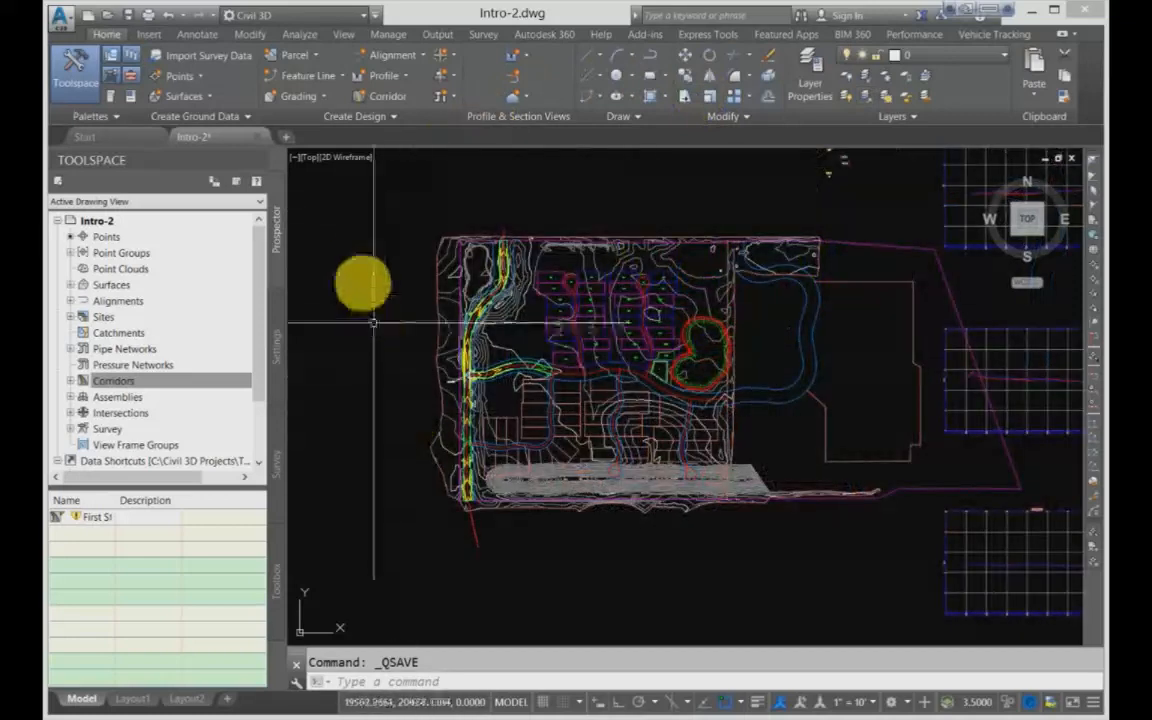
{"action": "scroll", "coordinate": [370, 207], "scroll_direction": "up", "scroll_amount": 2}
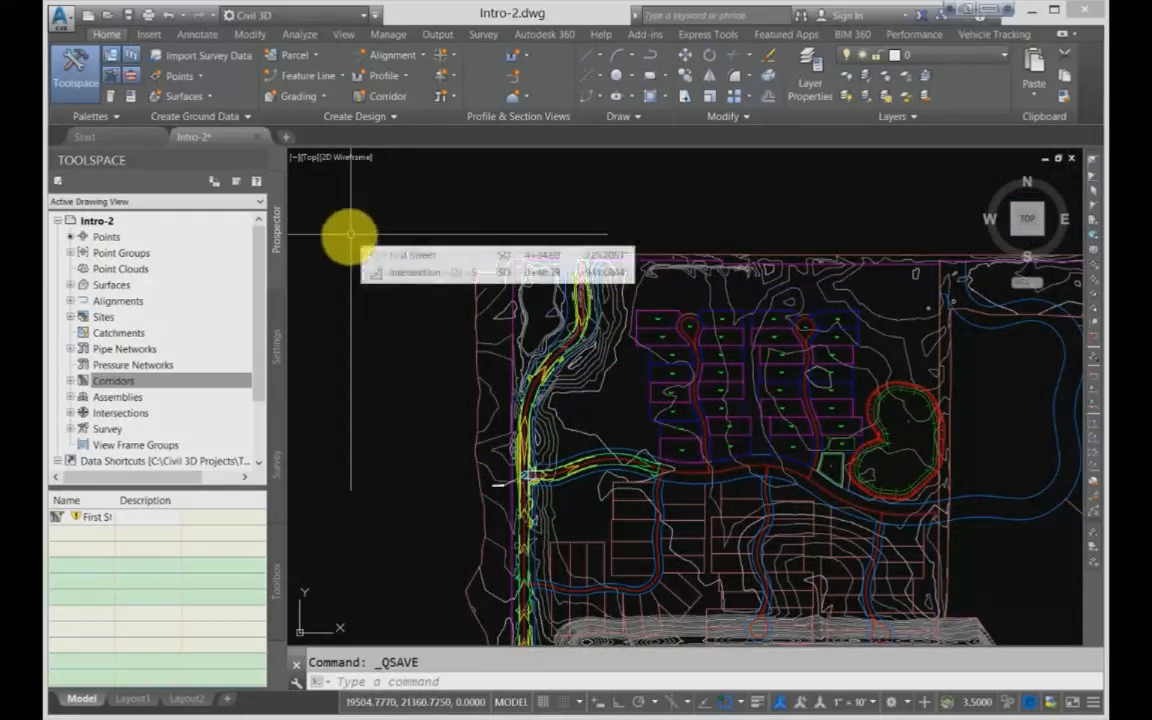
{"action": "left_click", "coordinate": [95, 221]}
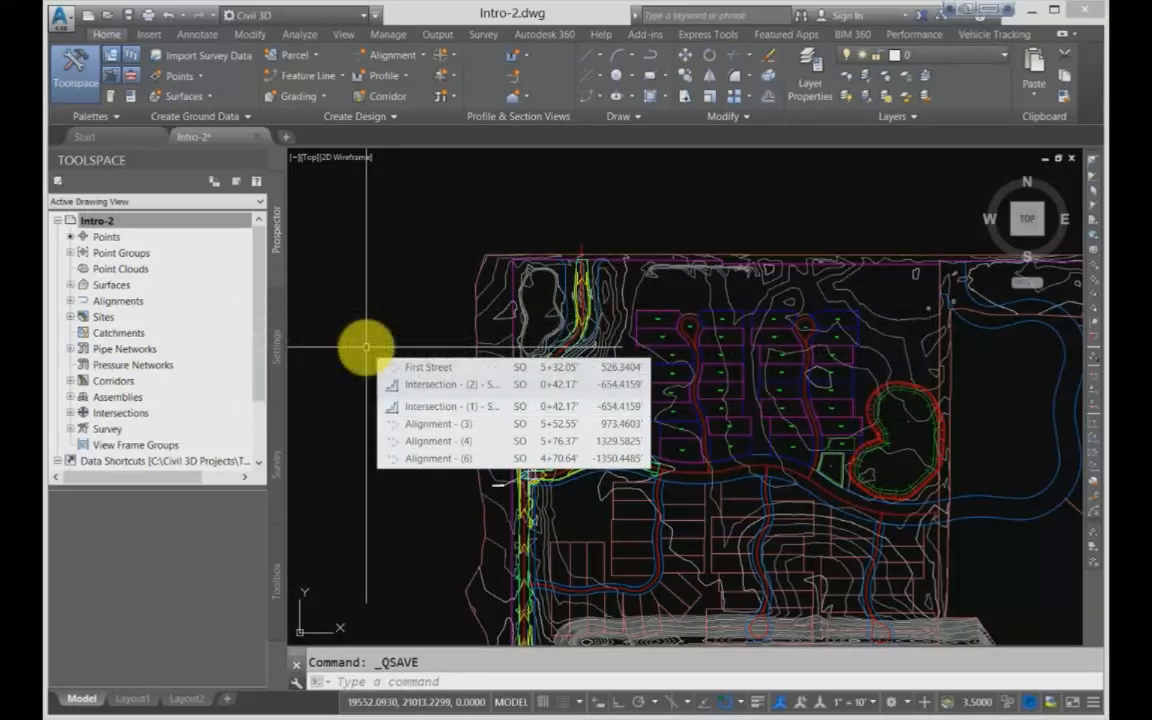
{"action": "left_click", "coordinate": [279, 255]}
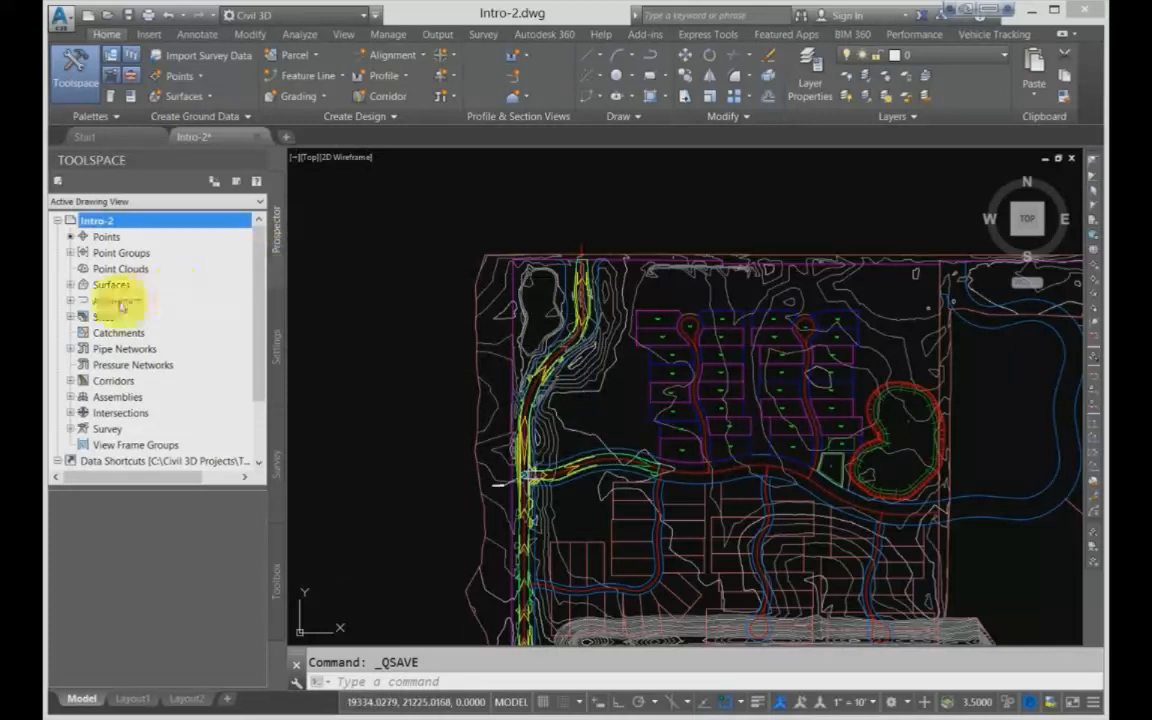
{"action": "left_click", "coordinate": [70, 284]}
{"action": "left_click", "coordinate": [124, 301]}
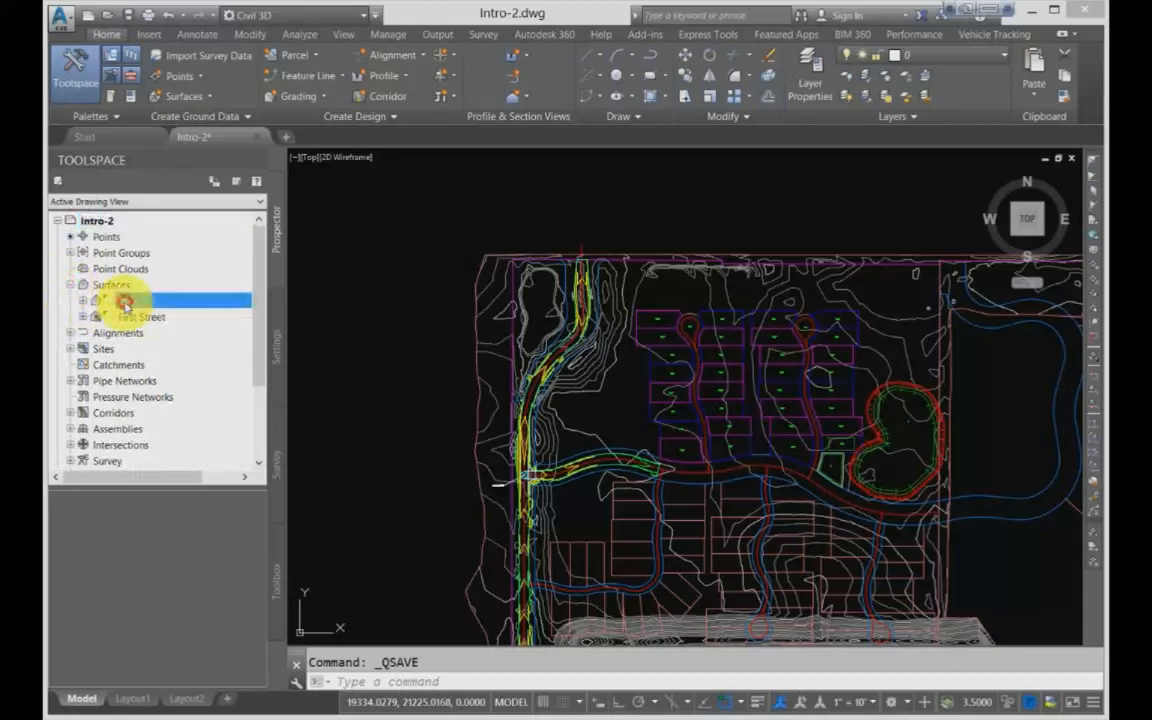
{"action": "right_click", "coordinate": [124, 301]}
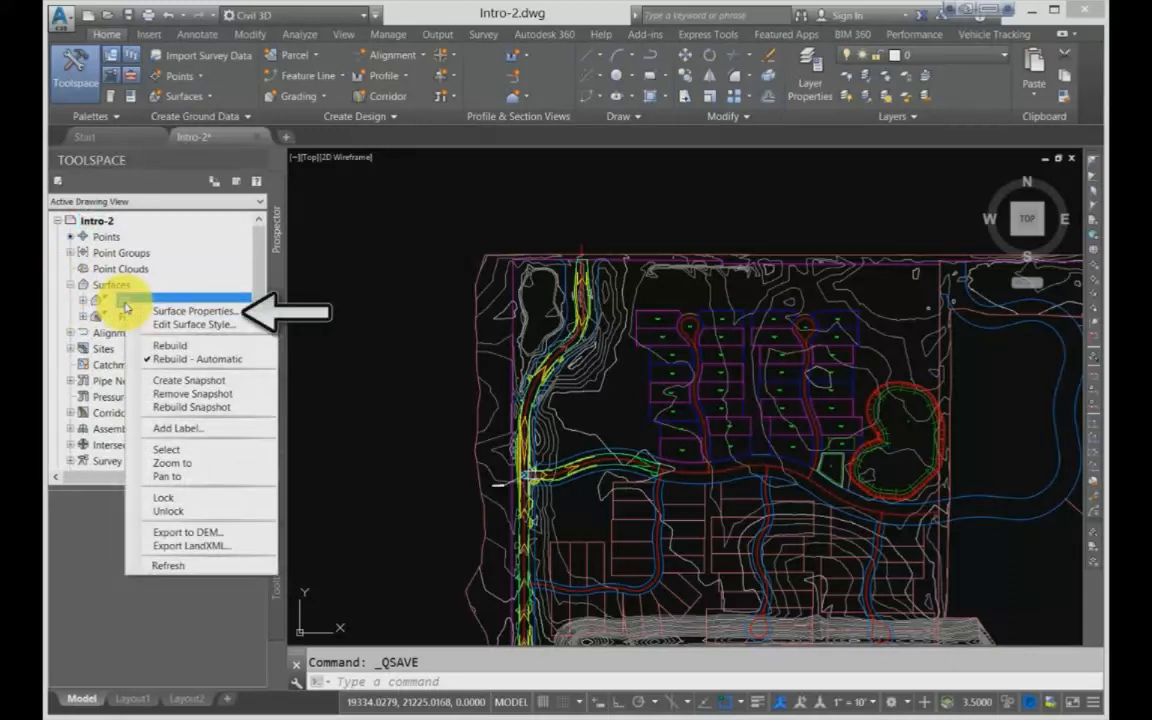
{"action": "left_click", "coordinate": [179, 312]}
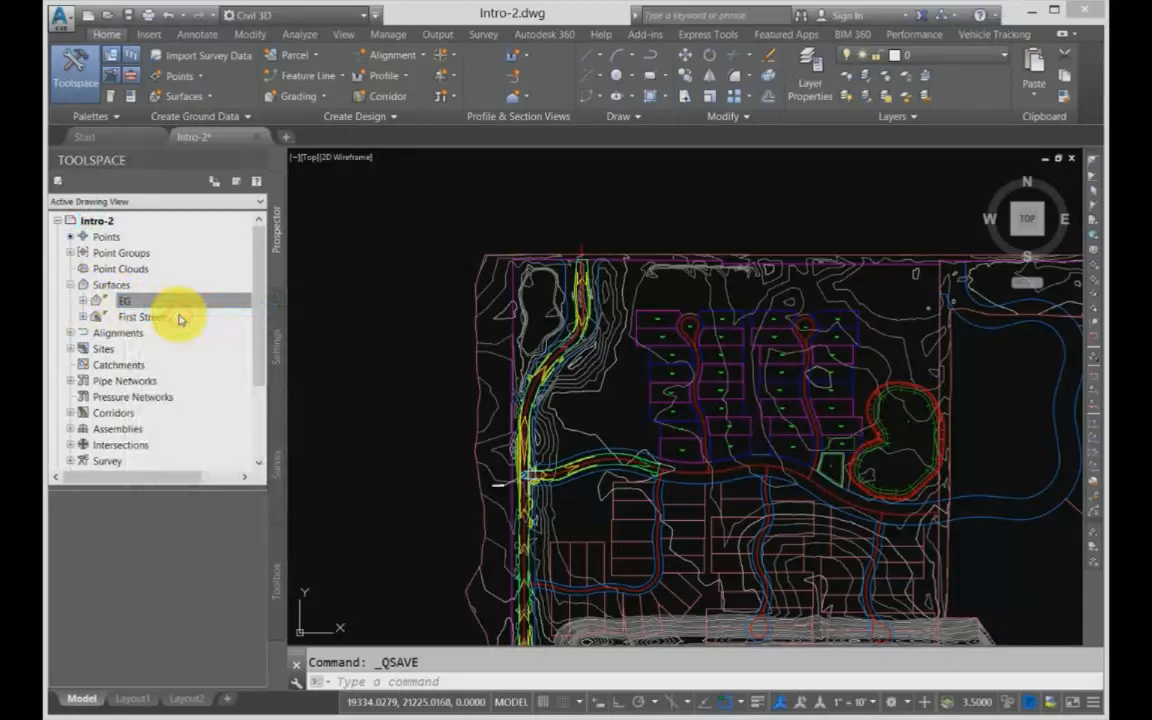
Step: Set the EG surface style to Contours 2' and 10' (Background) and apply it
{"action": "left_click_drag", "start_coordinate": [305, 148], "coordinate": [307, 79]}
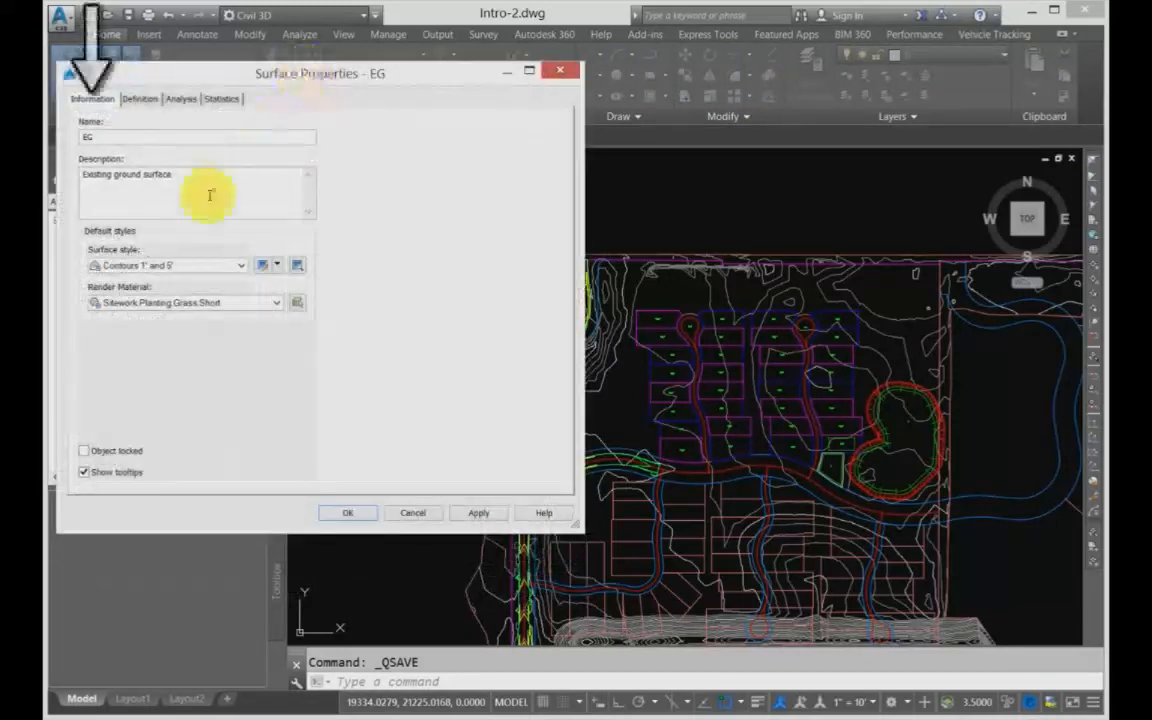
{"action": "left_click", "coordinate": [170, 266]}
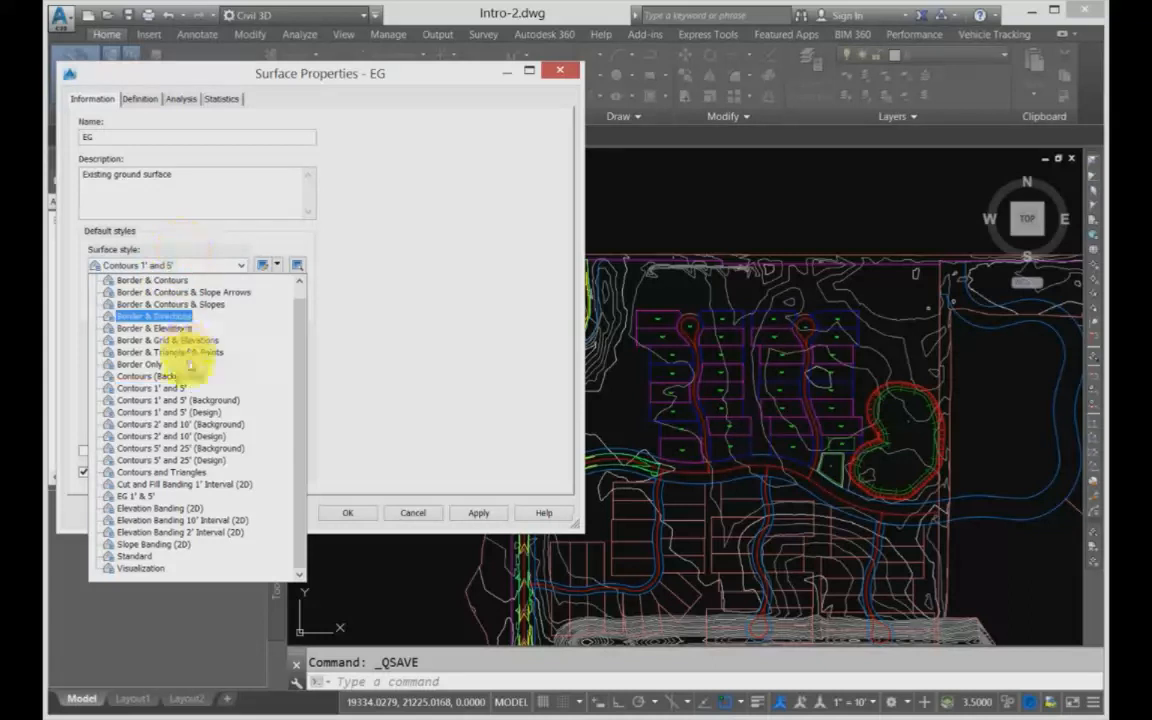
{"action": "left_click", "coordinate": [190, 427]}
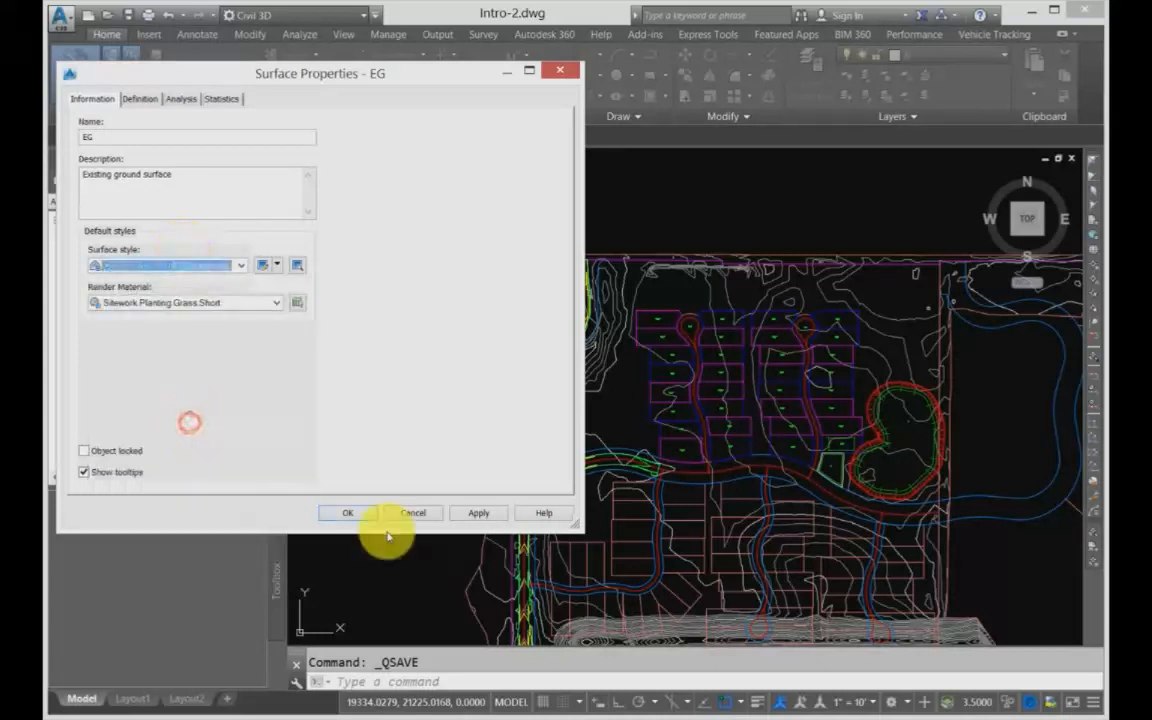
{"action": "left_click", "coordinate": [480, 513]}
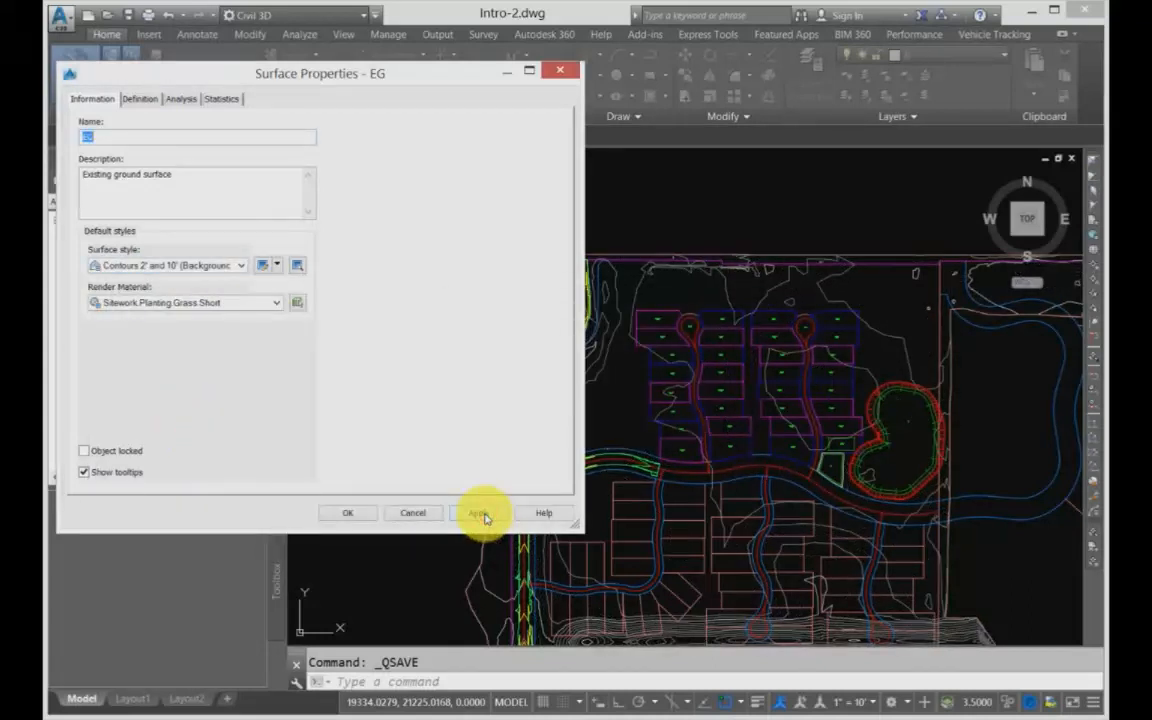
{"action": "left_click", "coordinate": [342, 513]}
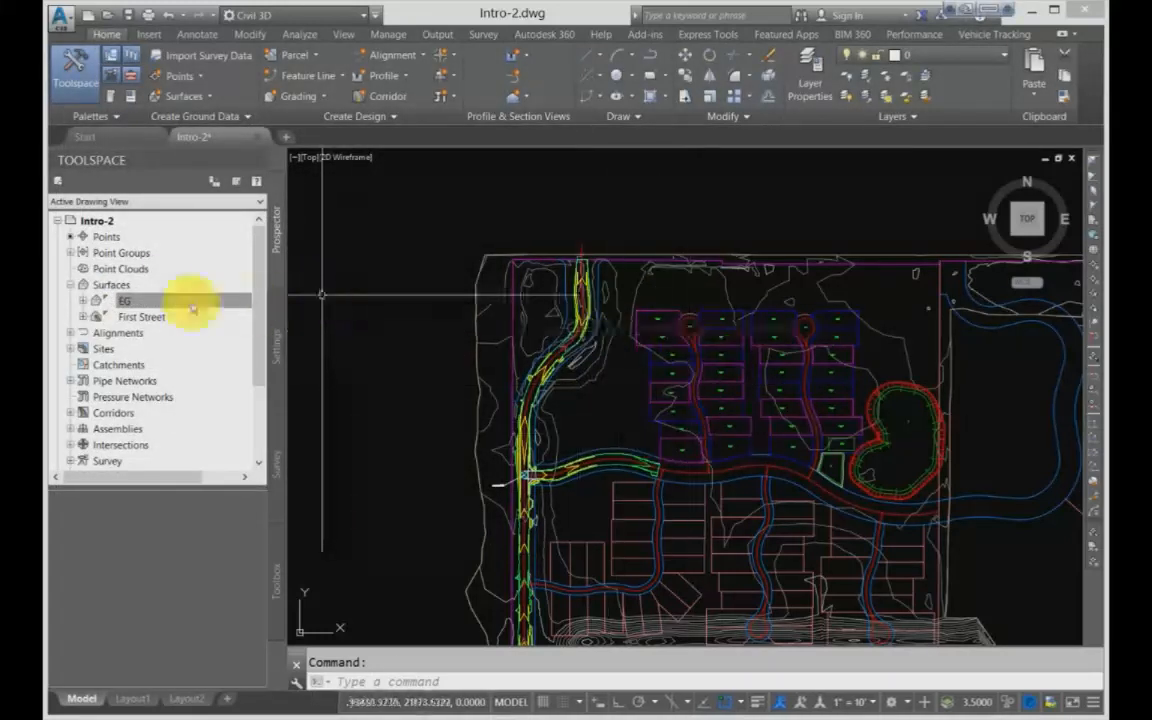
Step: Reopen the EG surface properties and apply the Slope Banding (2D) surface style
{"action": "right_click", "coordinate": [141, 302]}
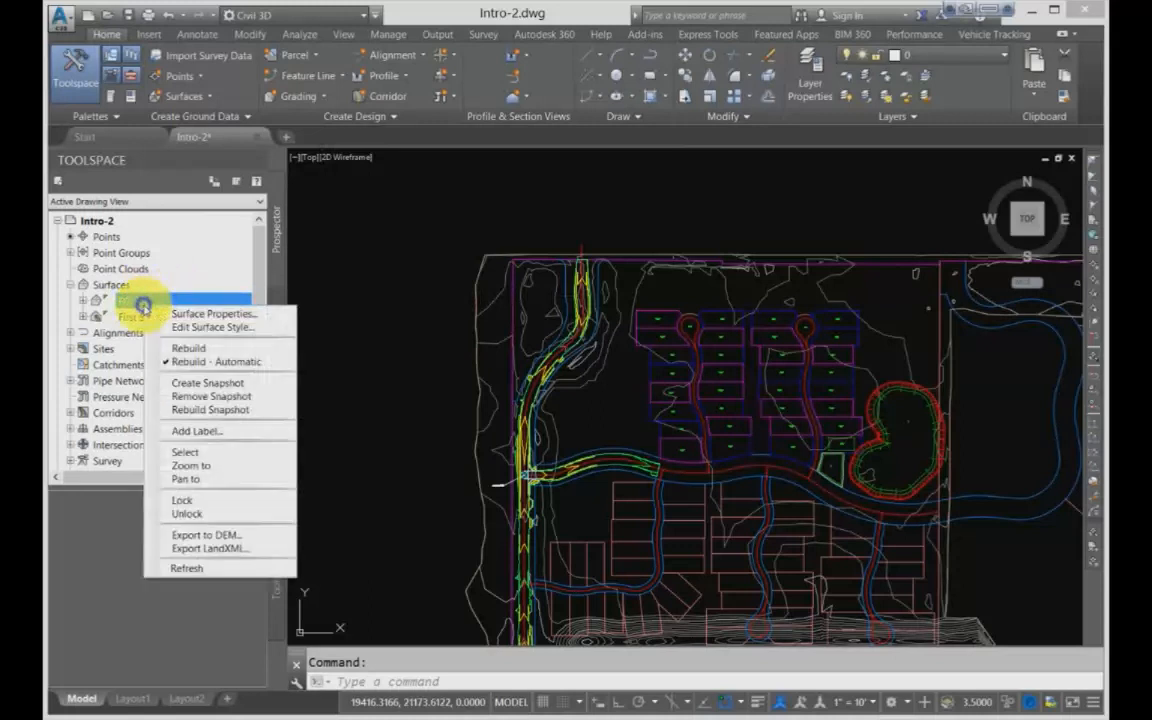
{"action": "left_click", "coordinate": [192, 316]}
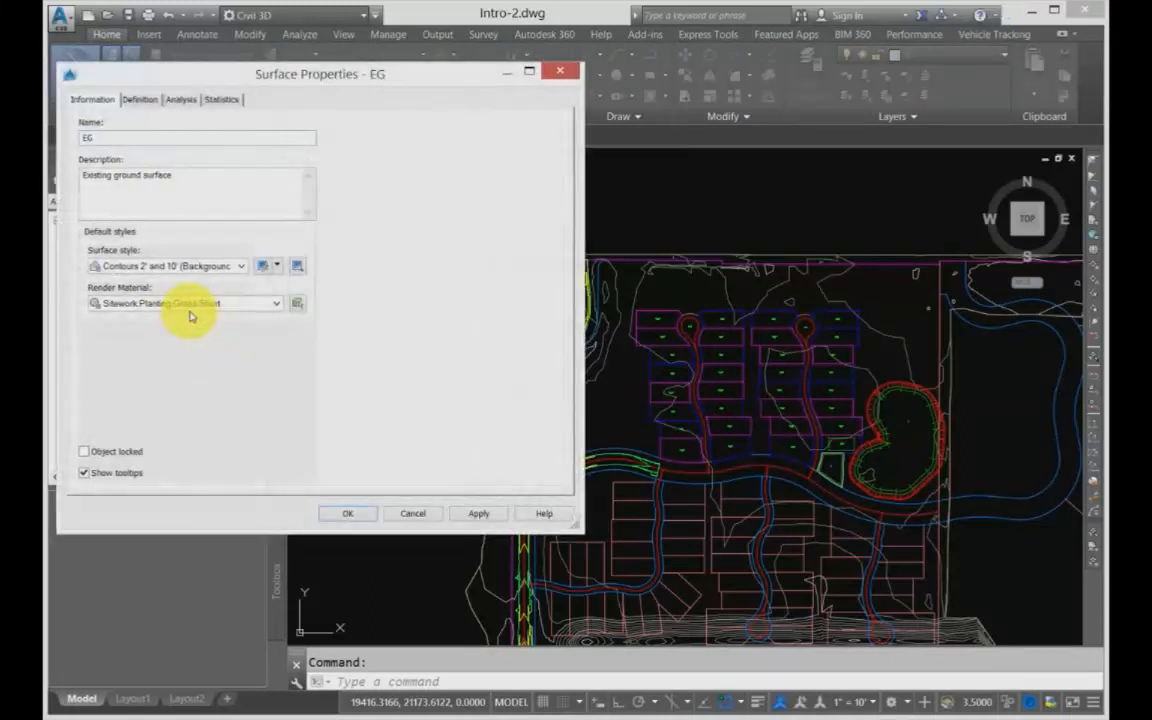
{"action": "left_click", "coordinate": [173, 266]}
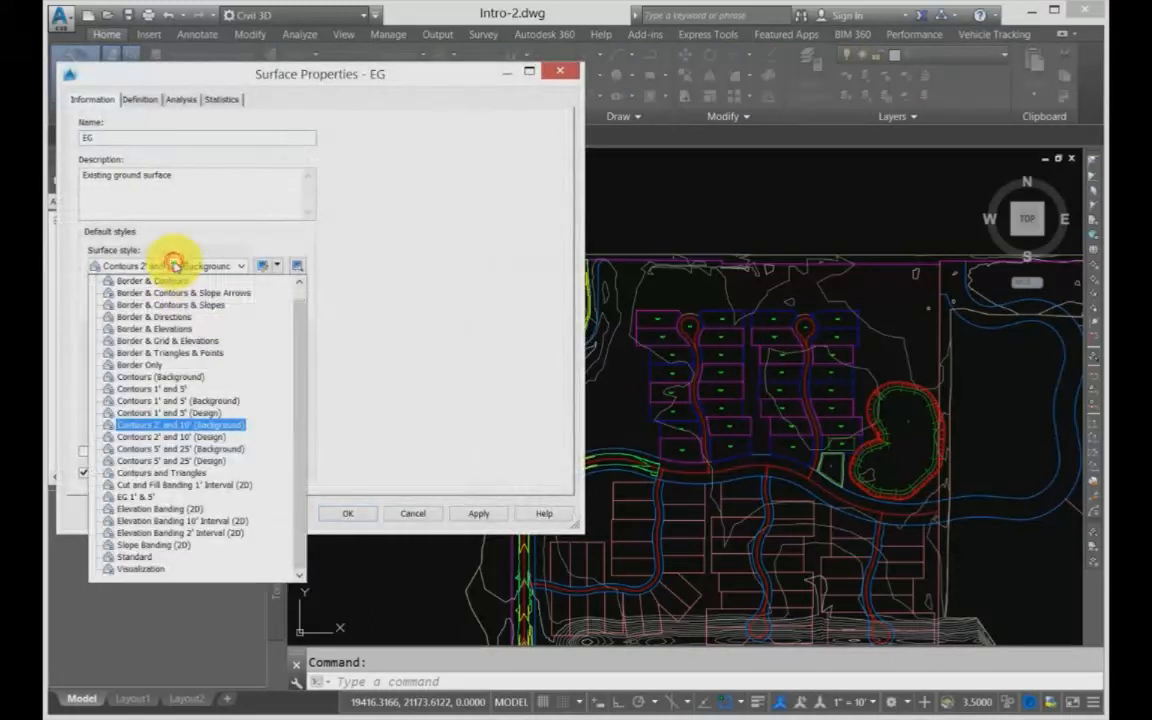
{"action": "left_click", "coordinate": [155, 548]}
{"action": "left_click", "coordinate": [470, 513]}
{"action": "left_click", "coordinate": [341, 512]}
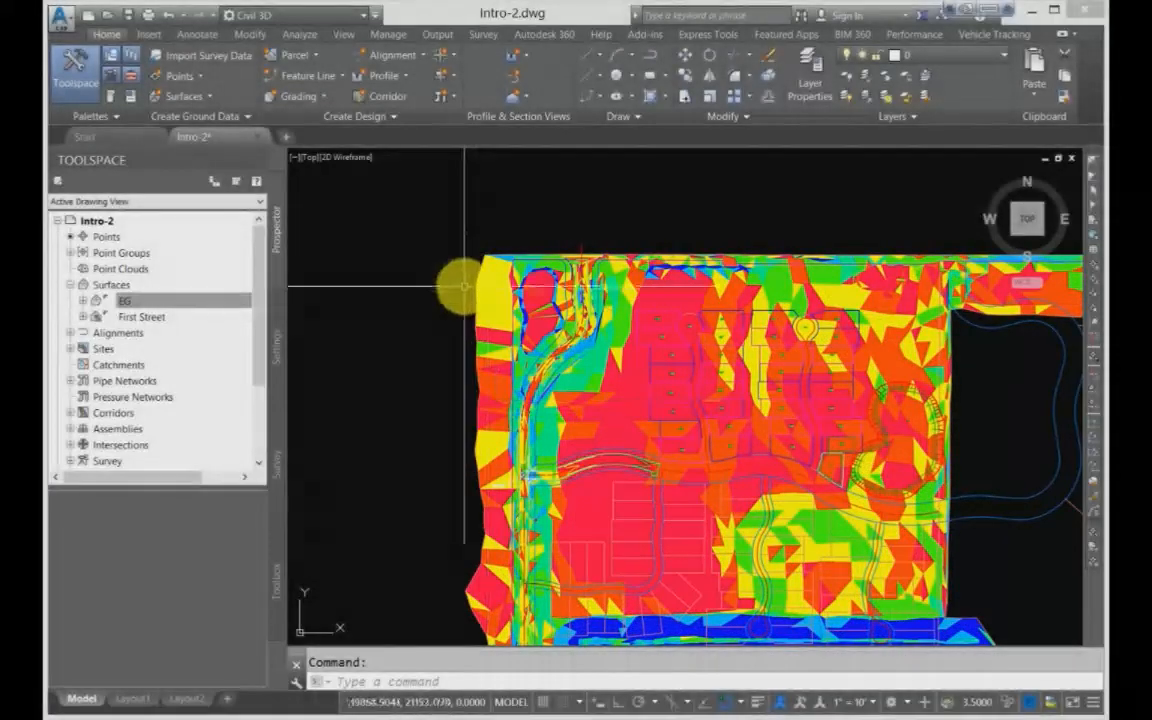
{"action": "scroll", "coordinate": [463, 286], "scroll_direction": "down", "scroll_amount": 2}
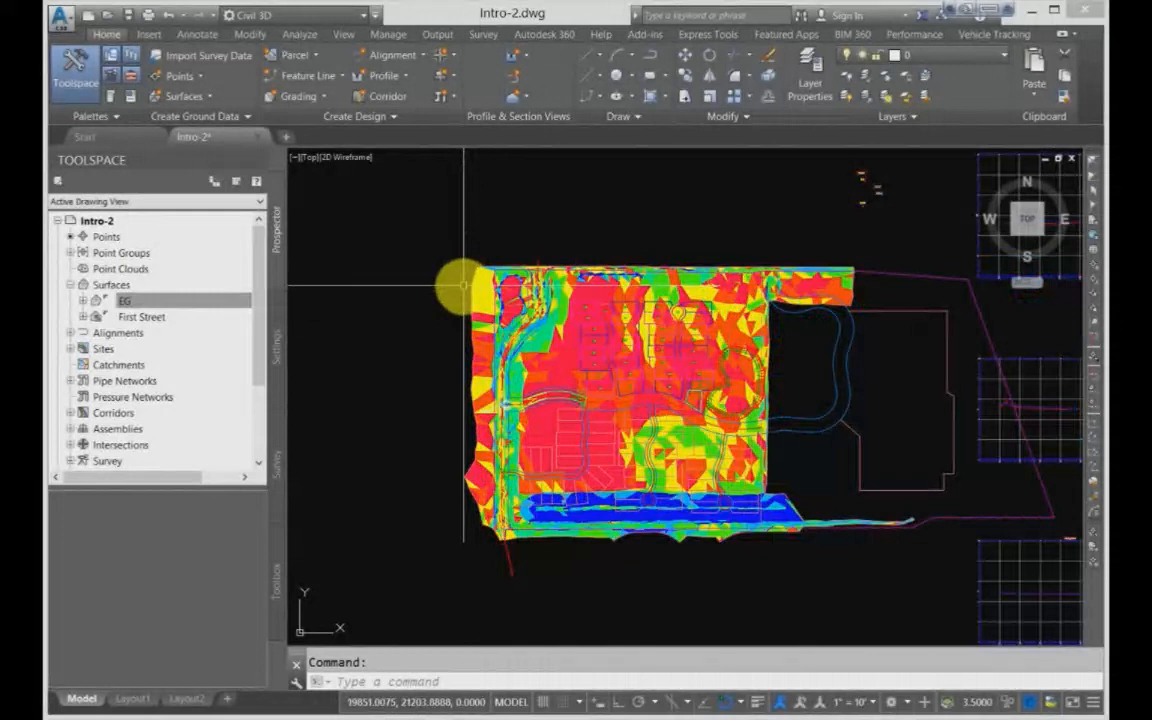
{"action": "scroll", "coordinate": [463, 286], "scroll_direction": "up", "scroll_amount": 2}
{"action": "right_click", "coordinate": [146, 299]}
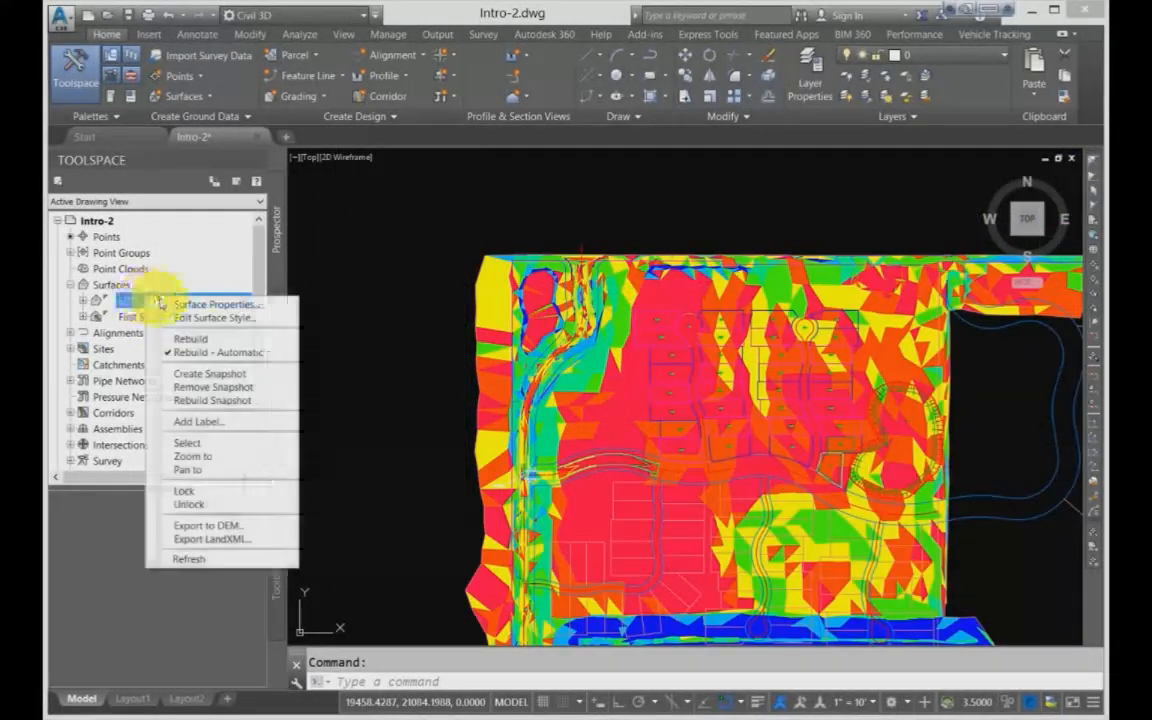
{"action": "left_click", "coordinate": [371, 285]}
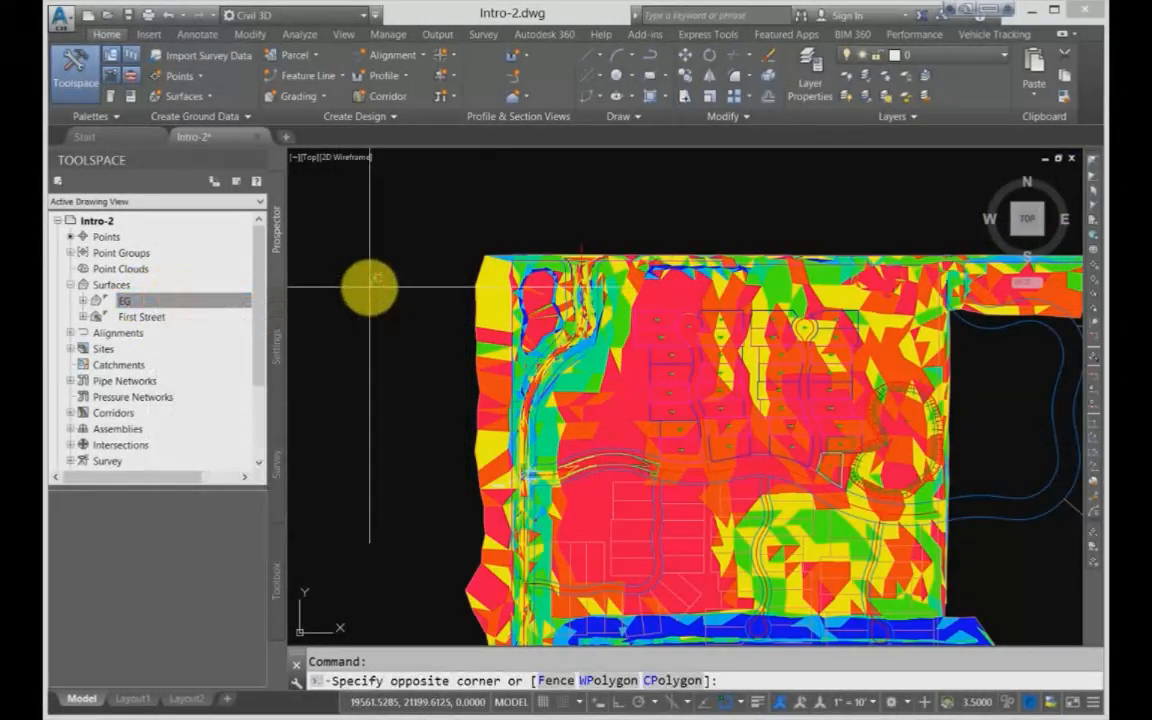
{"action": "left_click", "coordinate": [625, 300]}
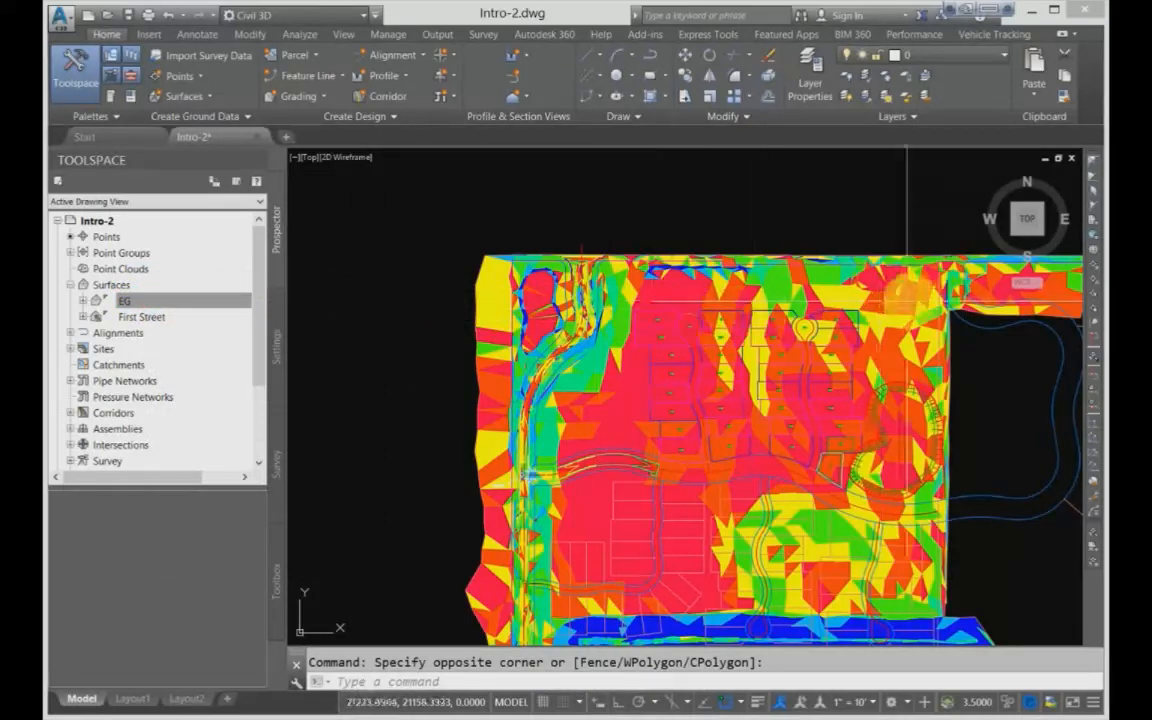
Step: Select the EG surface in the drawing and open its general object properties
{"action": "left_click", "coordinate": [882, 285]}
{"action": "right_click", "coordinate": [887, 290]}
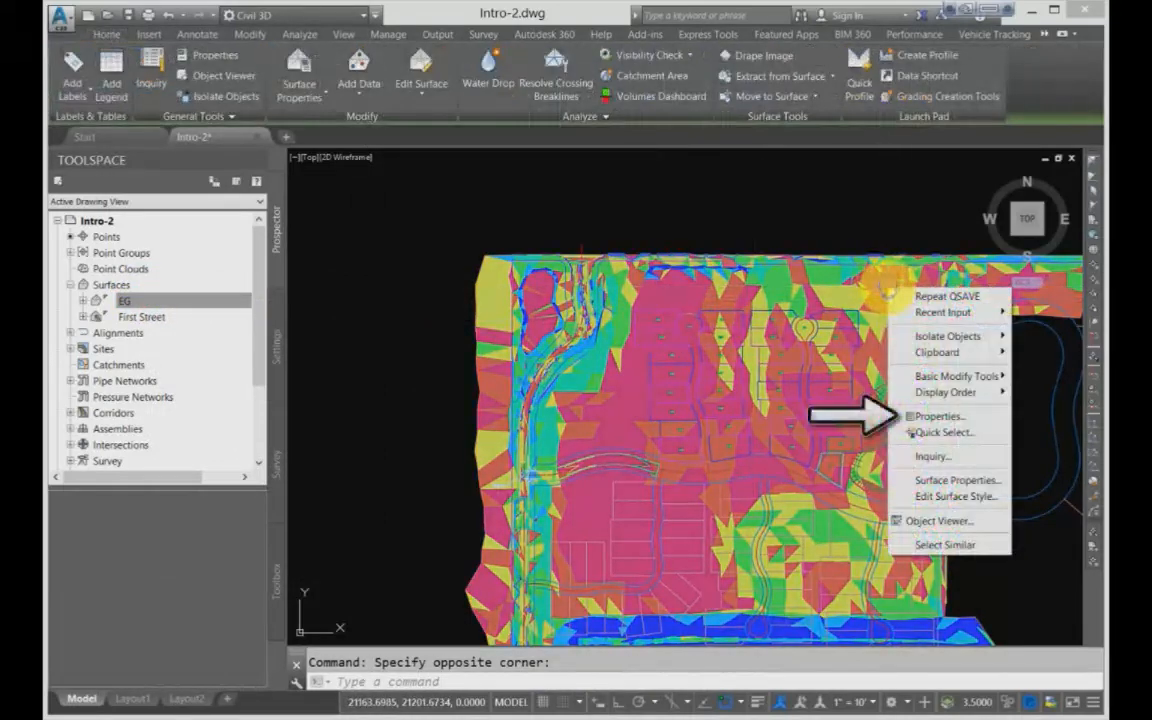
{"action": "left_click", "coordinate": [920, 417]}
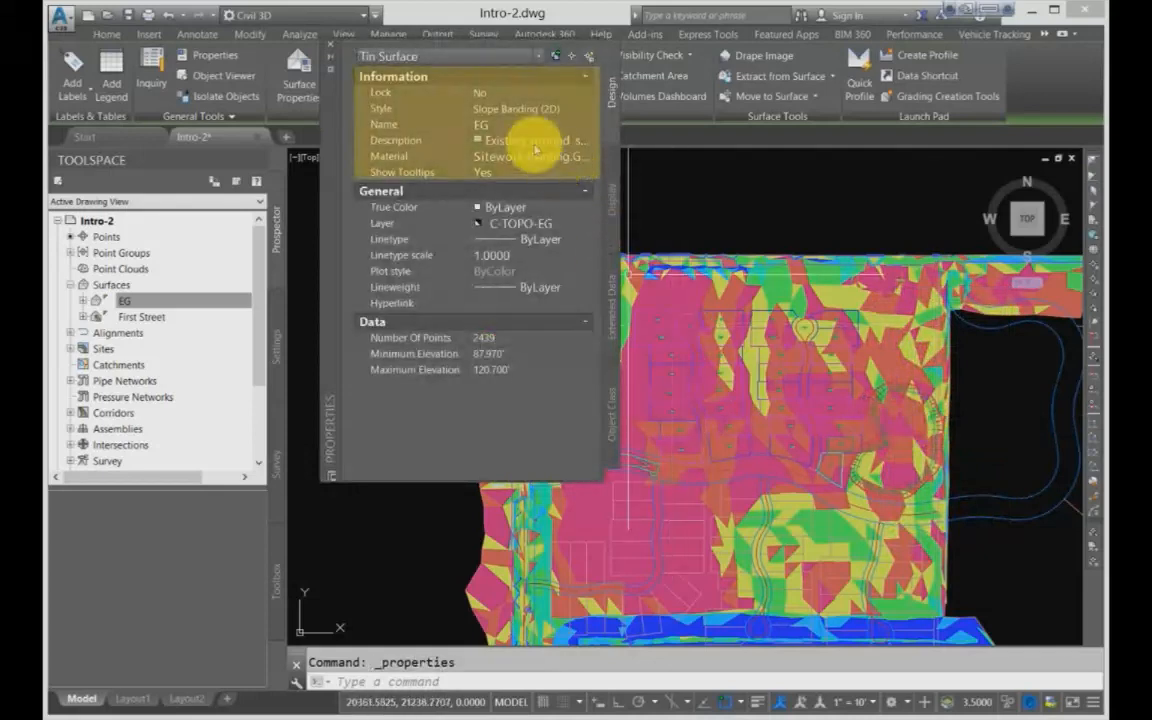
Step: Change the selected surface's style to _No Display in its object properties
{"action": "left_click", "coordinate": [514, 108]}
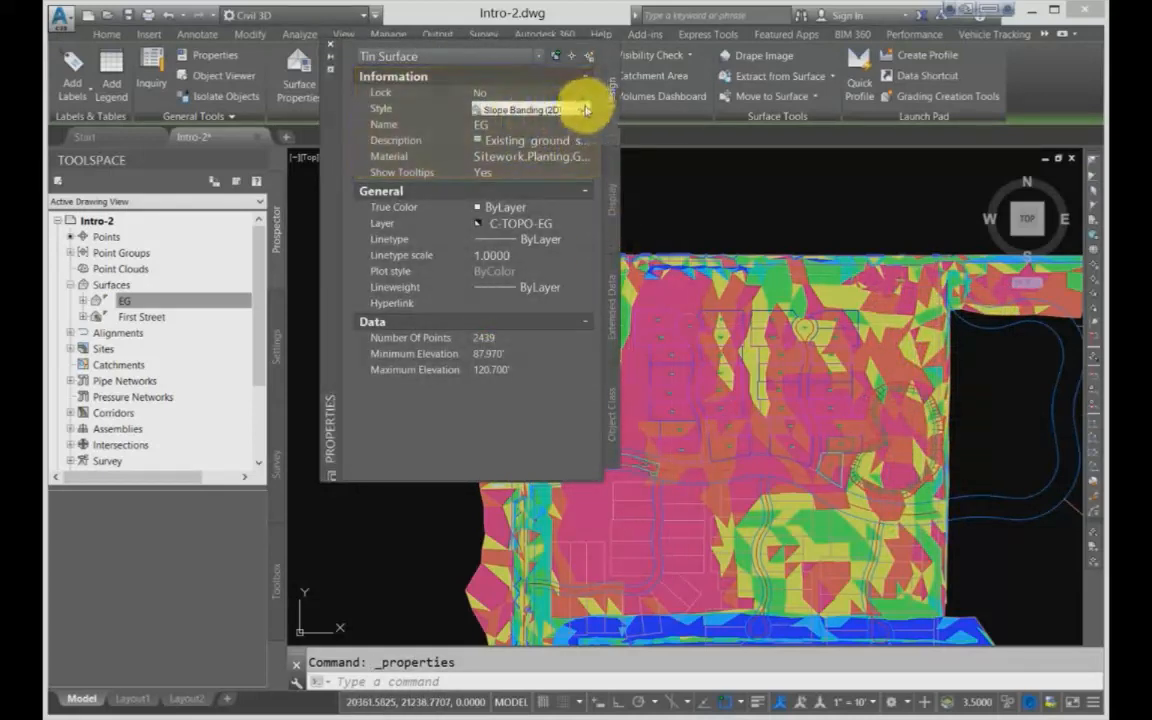
{"action": "left_click", "coordinate": [584, 110]}
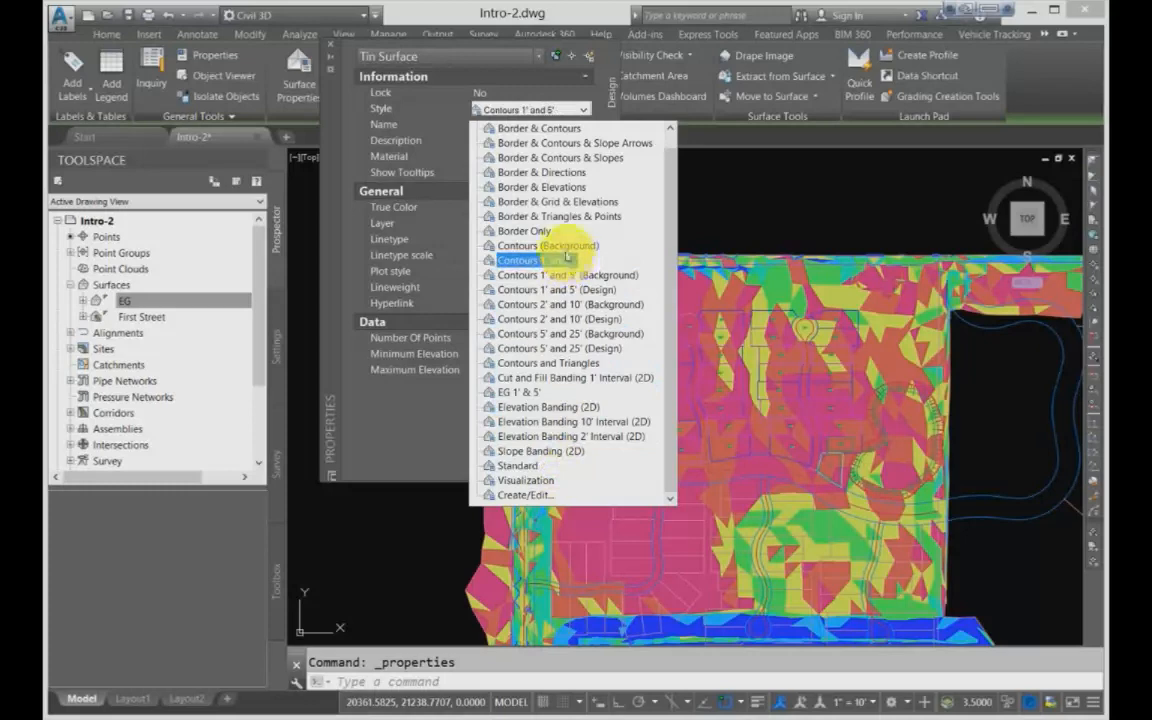
{"action": "scroll", "coordinate": [545, 226], "scroll_direction": "up", "scroll_amount": 1}
{"action": "left_click", "coordinate": [543, 130]}
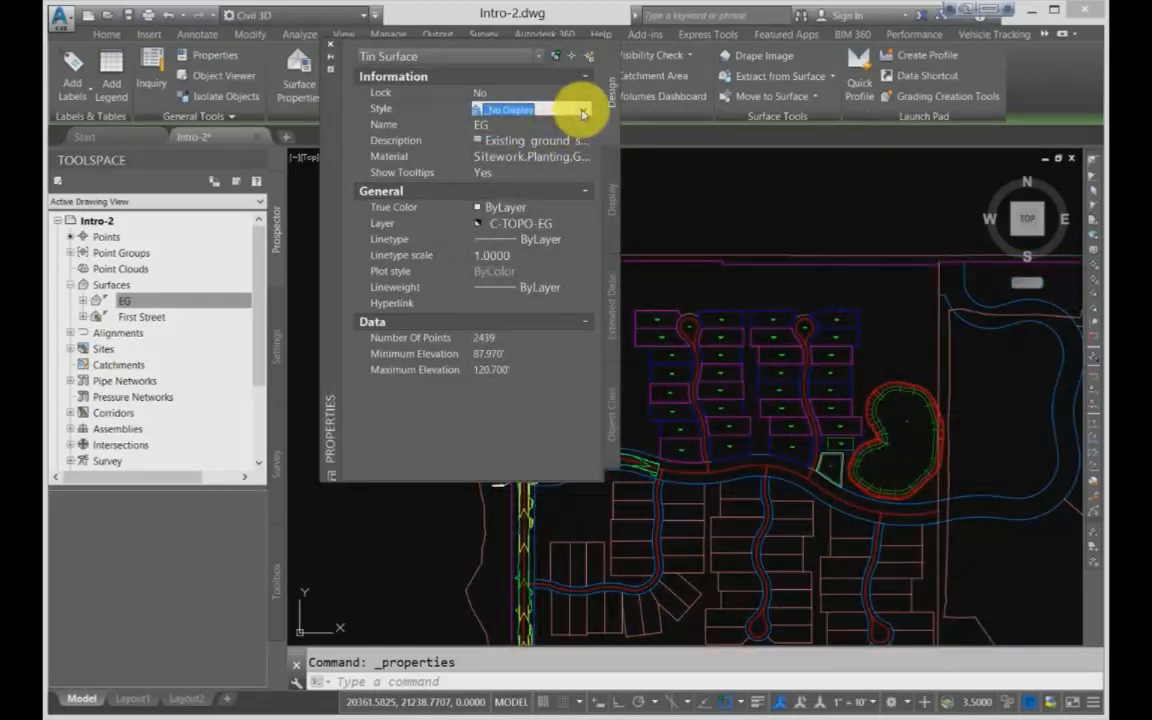
Step: Switch the surface style to Cut and Fill Banding 1' Interval (2D) and back to _No Display
{"action": "left_click", "coordinate": [582, 110]}
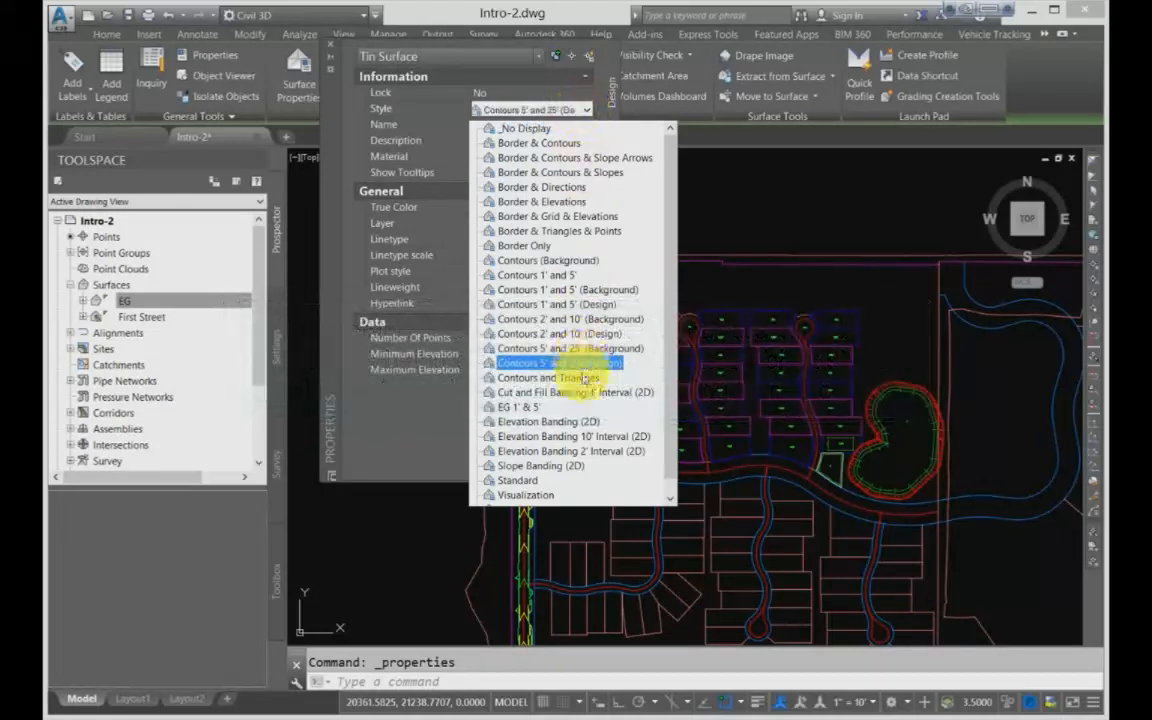
{"action": "left_click", "coordinate": [582, 398]}
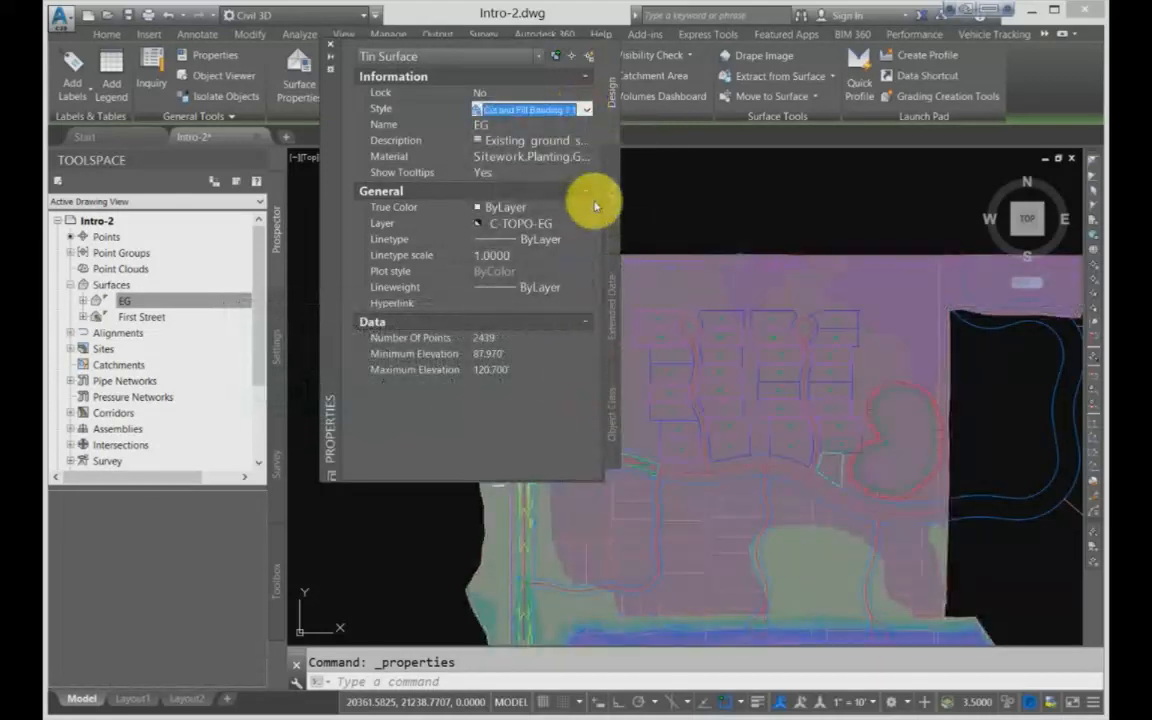
{"action": "left_click", "coordinate": [585, 111]}
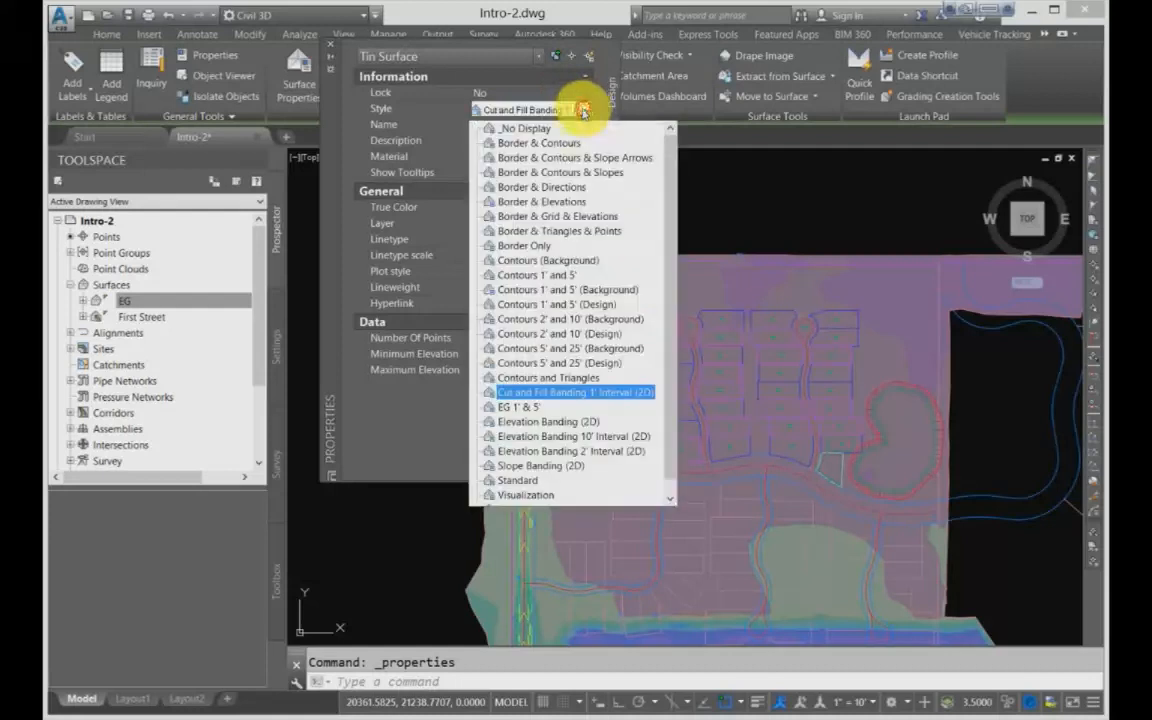
{"action": "left_click", "coordinate": [537, 131]}
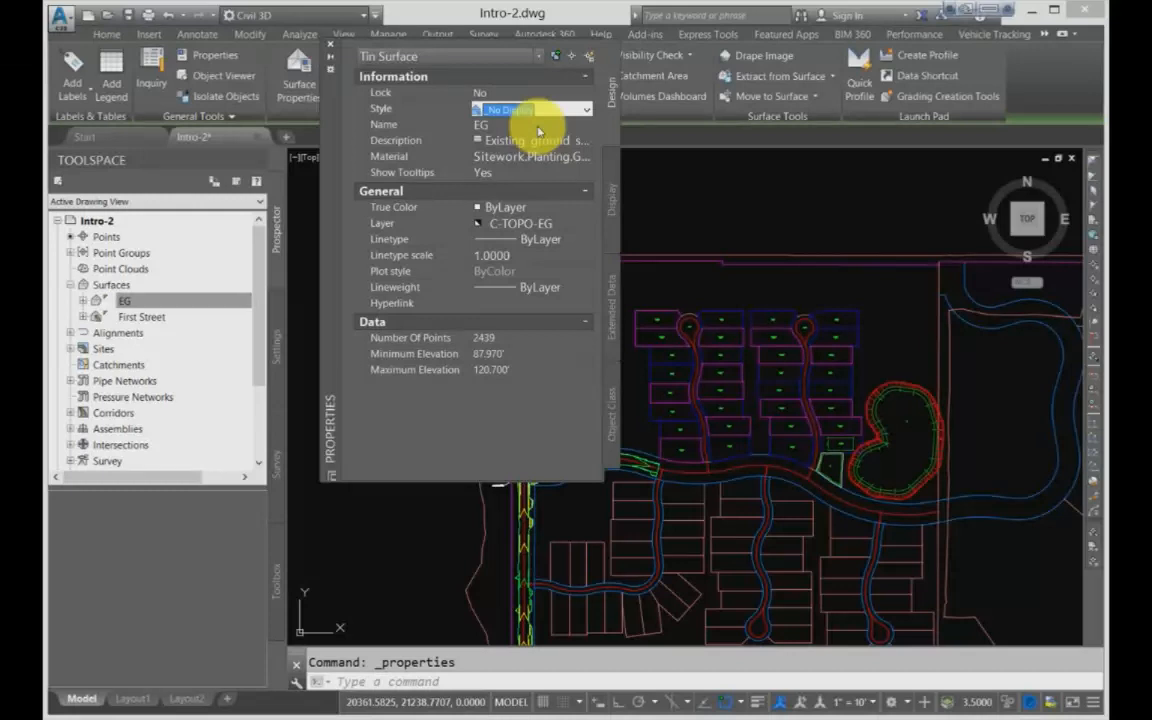
Step: Set the EG surface style to Border Only and close the object properties
{"action": "left_click", "coordinate": [587, 109]}
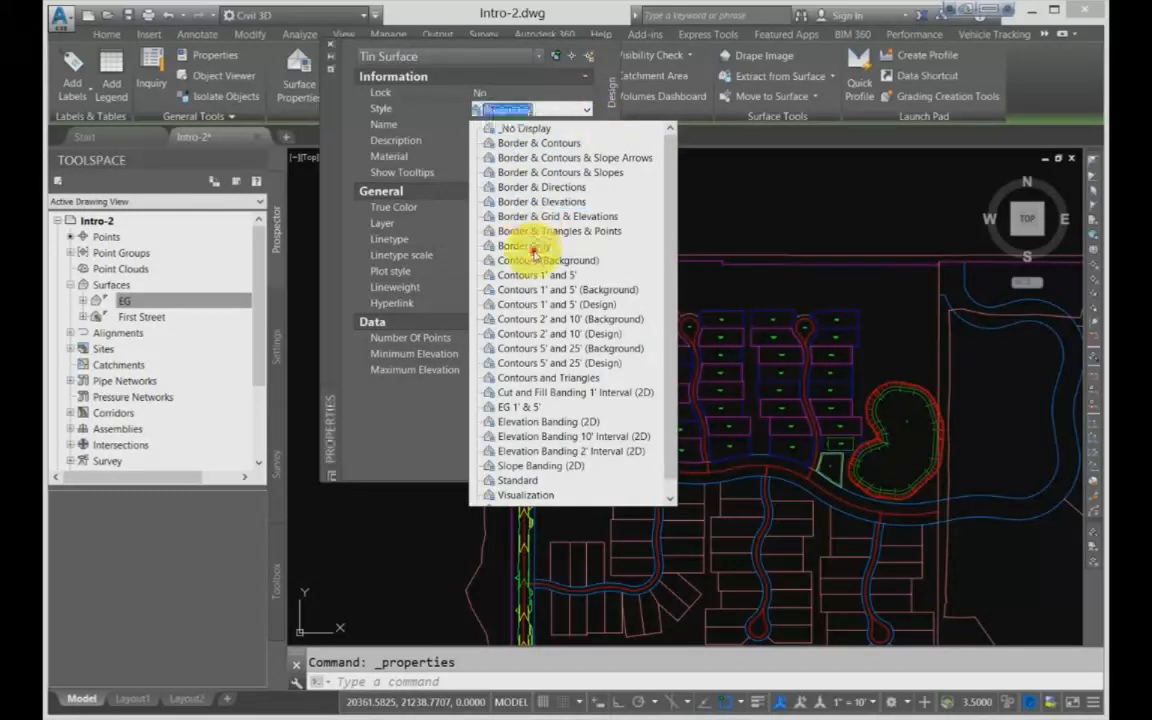
{"action": "left_click", "coordinate": [520, 245]}
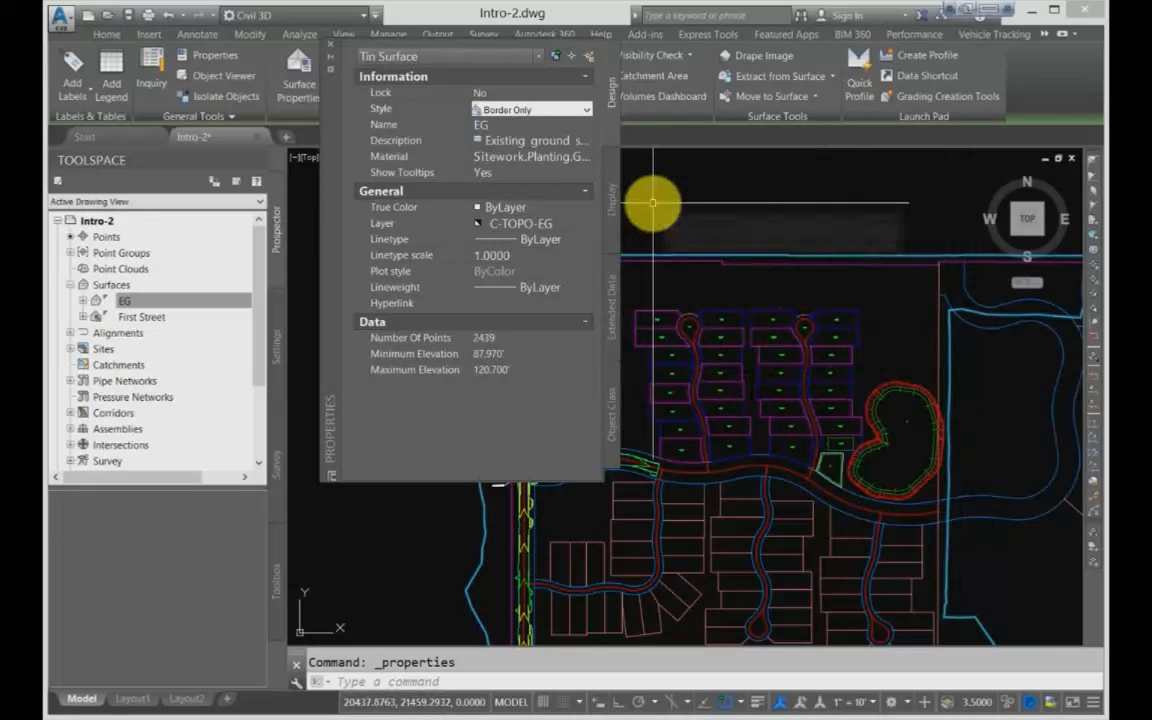
{"action": "left_click_drag", "start_coordinate": [338, 125], "coordinate": [332, 315]}
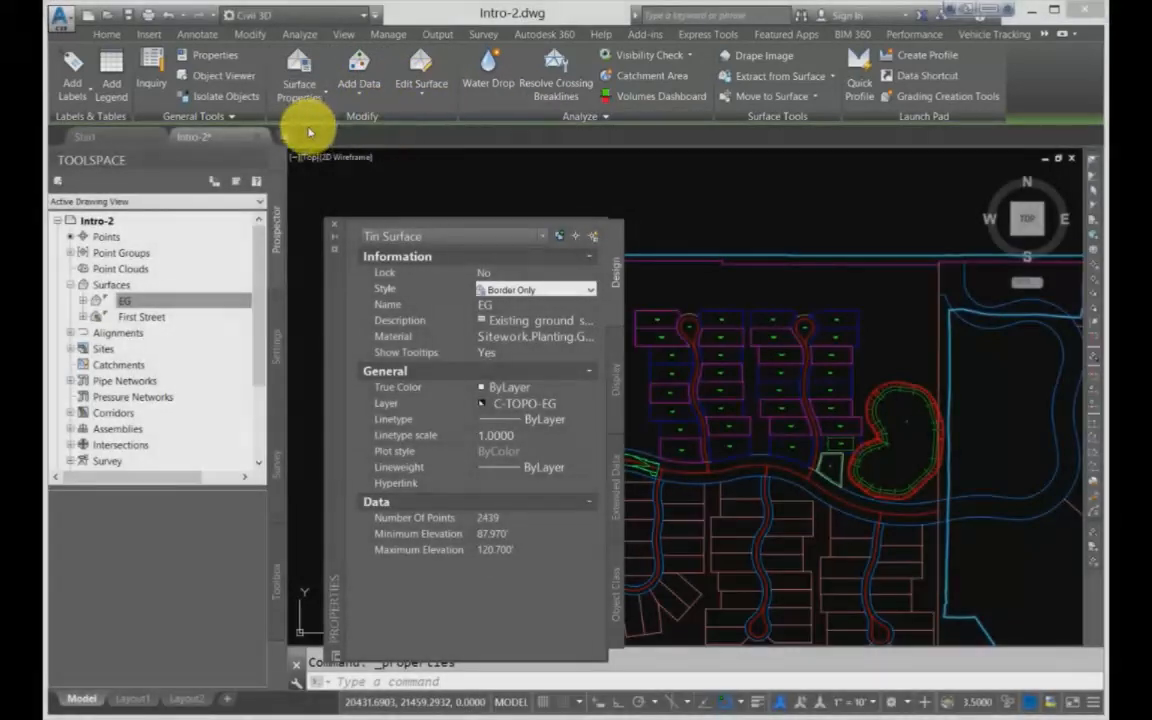
{"action": "left_click", "coordinate": [334, 224]}
Step: Open the EG surface's properties, start a copy of its Border Only style, and close the copy without saving
{"action": "left_click", "coordinate": [324, 98]}
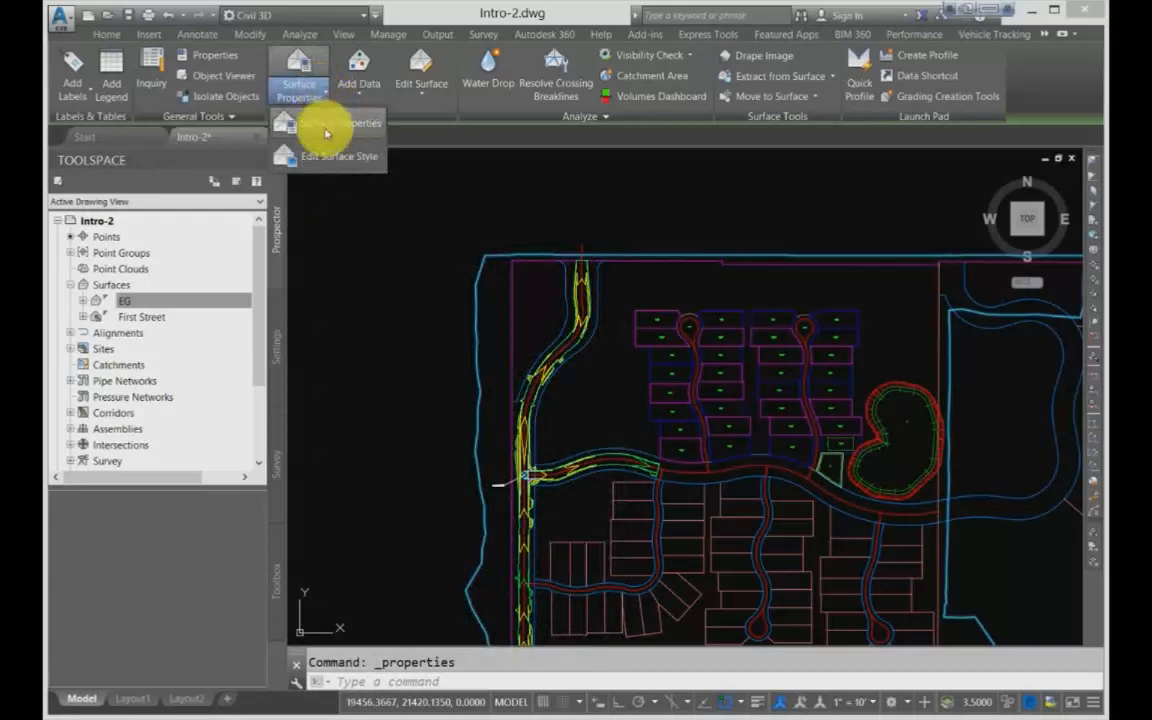
{"action": "left_click", "coordinate": [326, 125]}
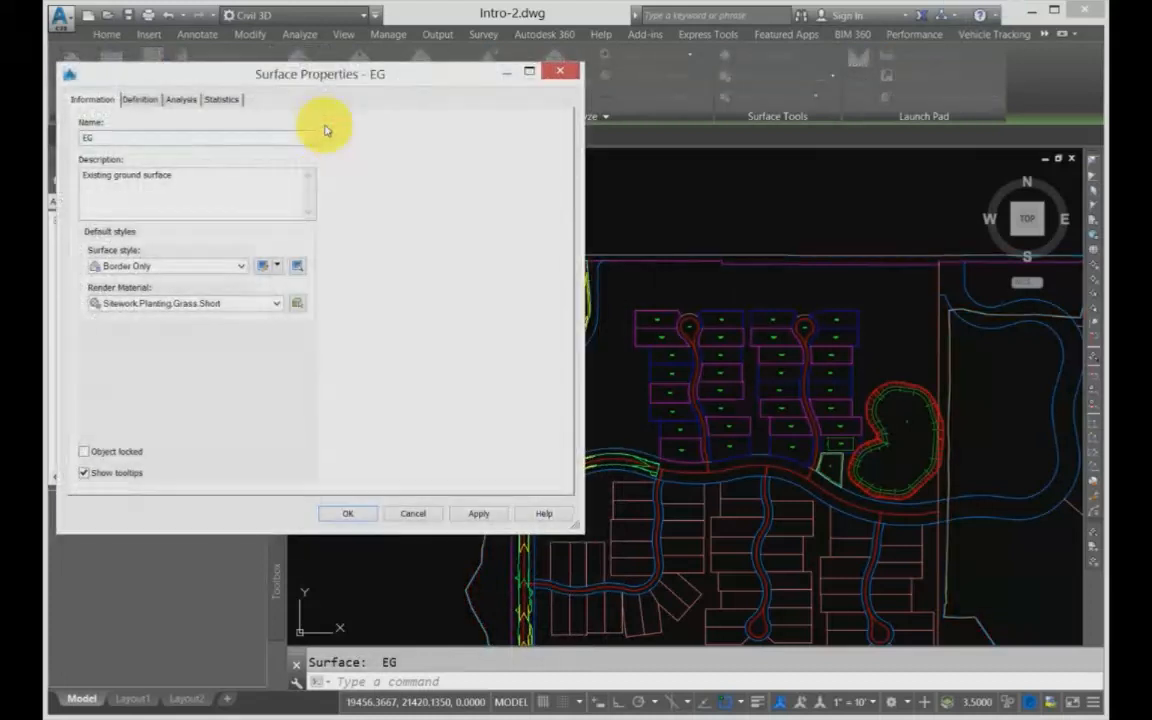
{"action": "left_click", "coordinate": [274, 265]}
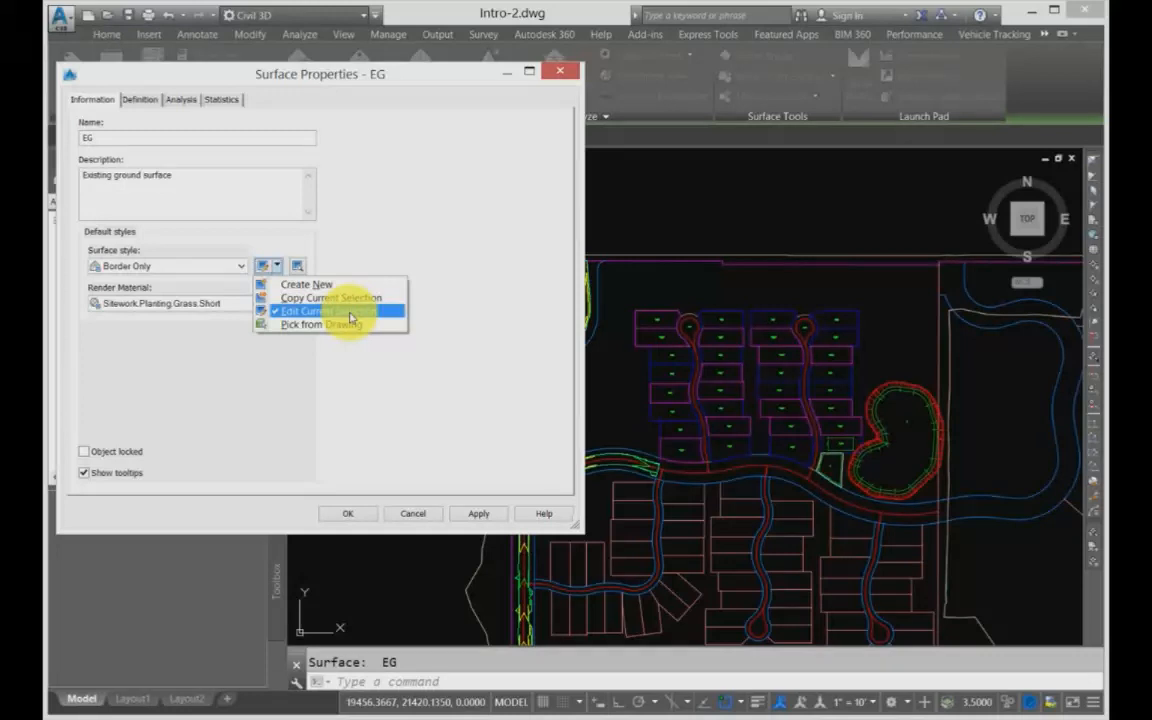
{"action": "left_click", "coordinate": [318, 298]}
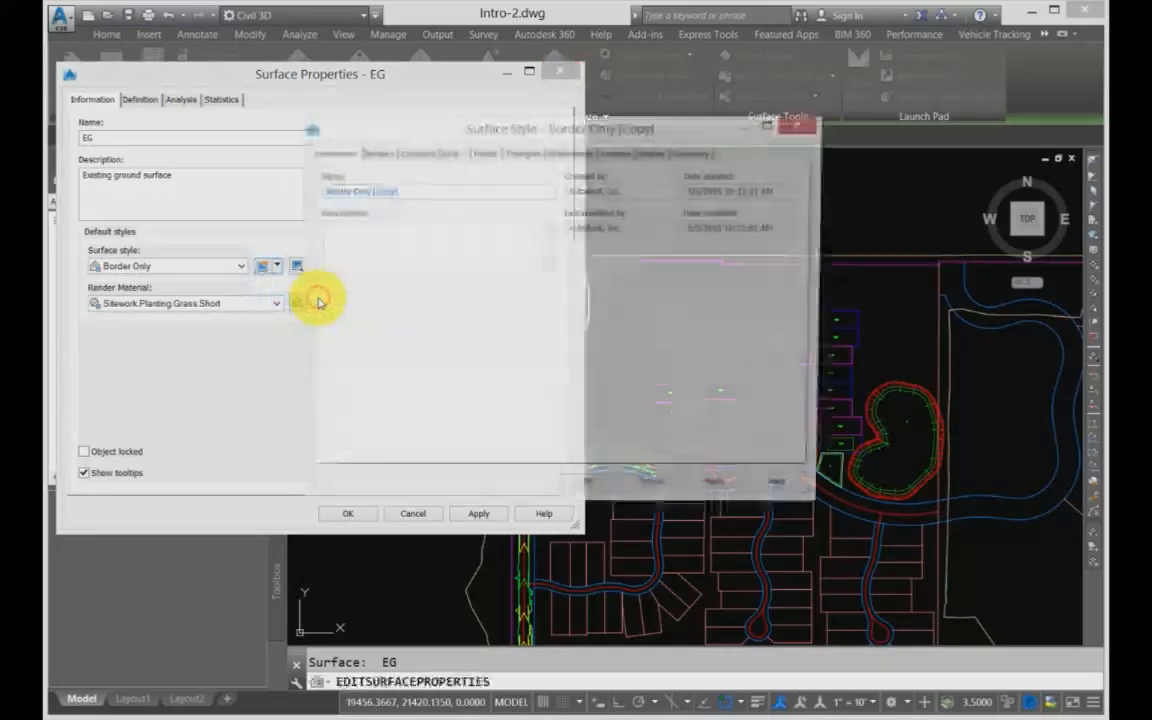
{"action": "left_click", "coordinate": [799, 129]}
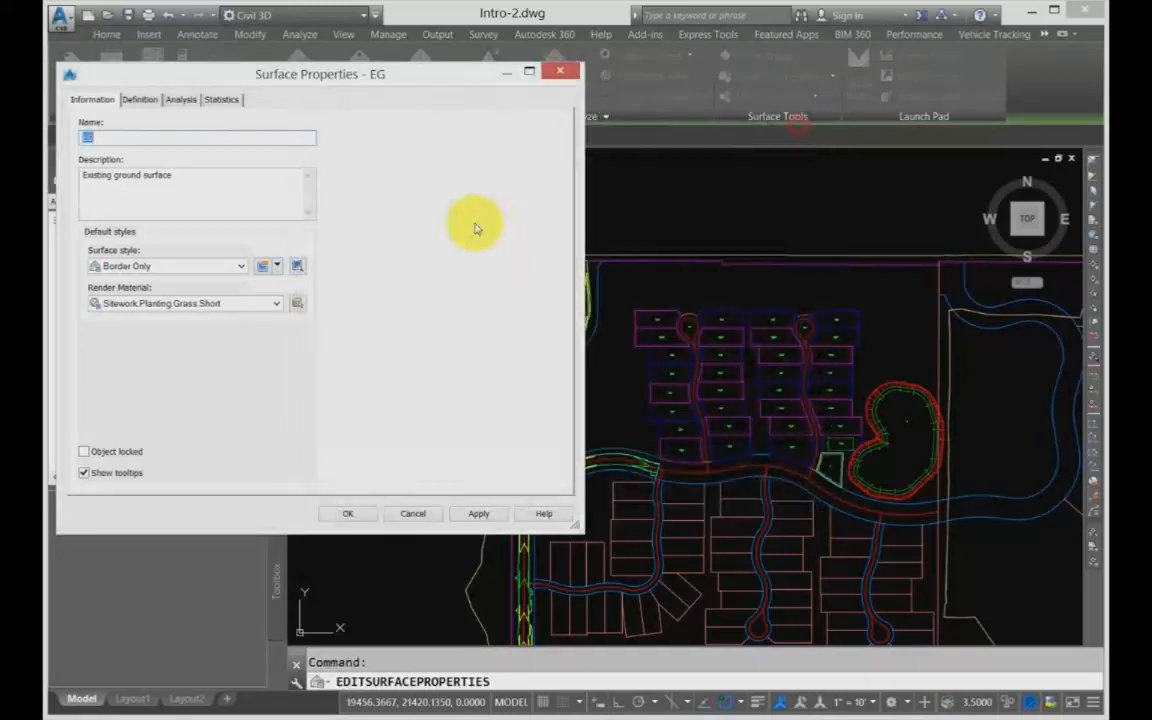
Step: Open the Border Only style for editing from the EG surface properties, then dismiss both the style and the properties
{"action": "left_click", "coordinate": [274, 265]}
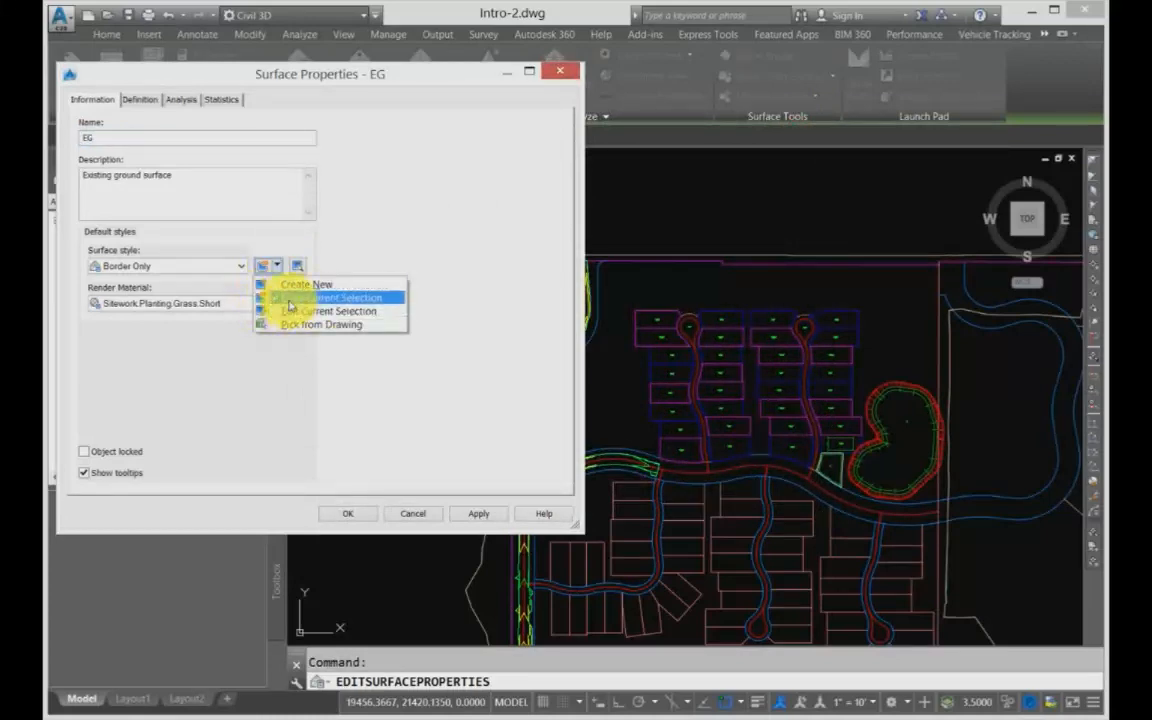
{"action": "left_click", "coordinate": [290, 311]}
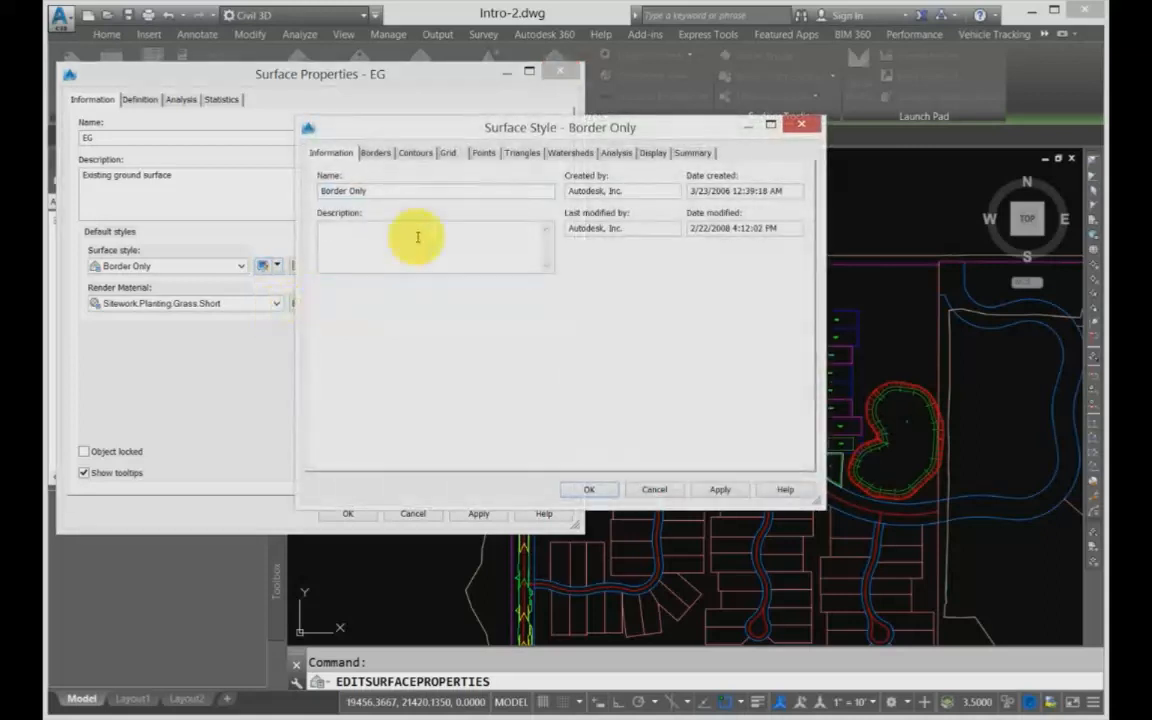
{"action": "left_click", "coordinate": [801, 127]}
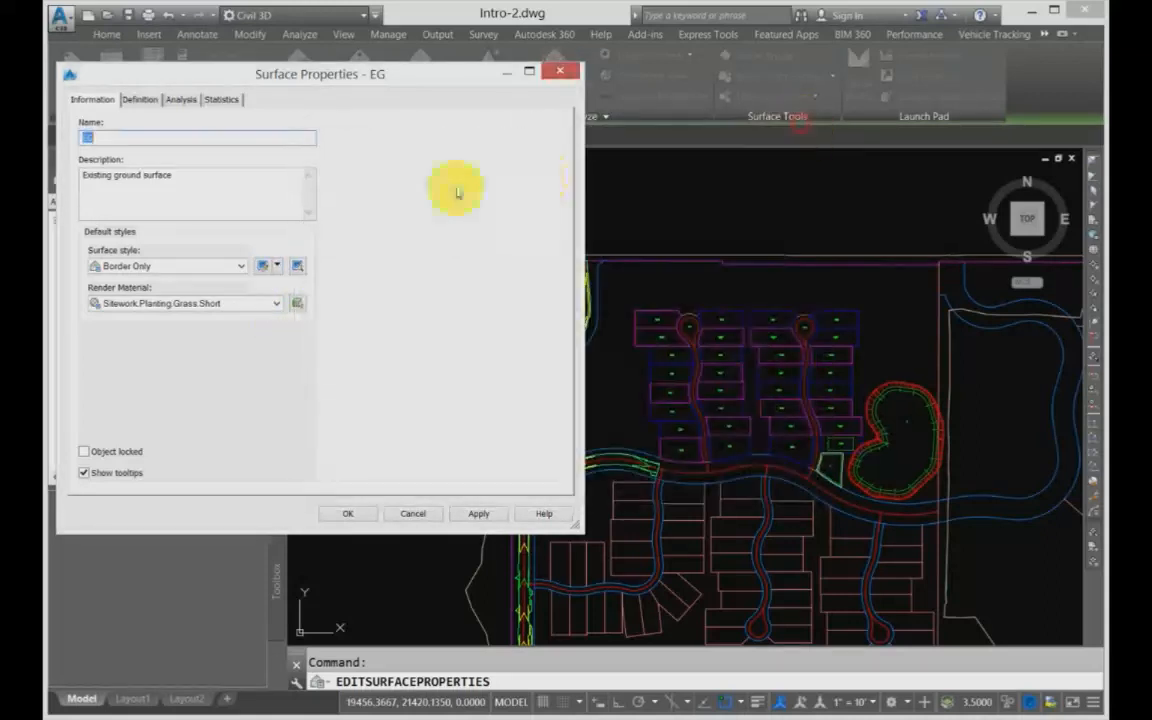
{"action": "left_click", "coordinate": [413, 514]}
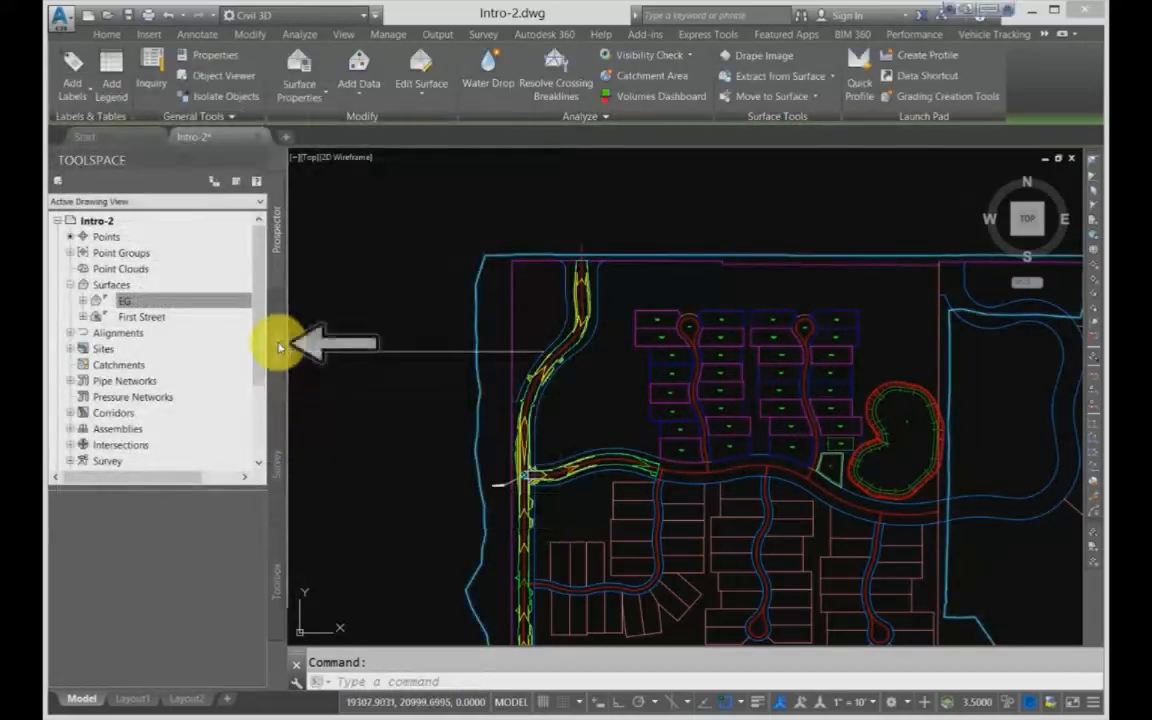
Step: Open the Border Only surface style for editing from the drawing settings and cancel, then open and close the EG surface properties
{"action": "left_click", "coordinate": [274, 343]}
{"action": "left_click", "coordinate": [70, 285]}
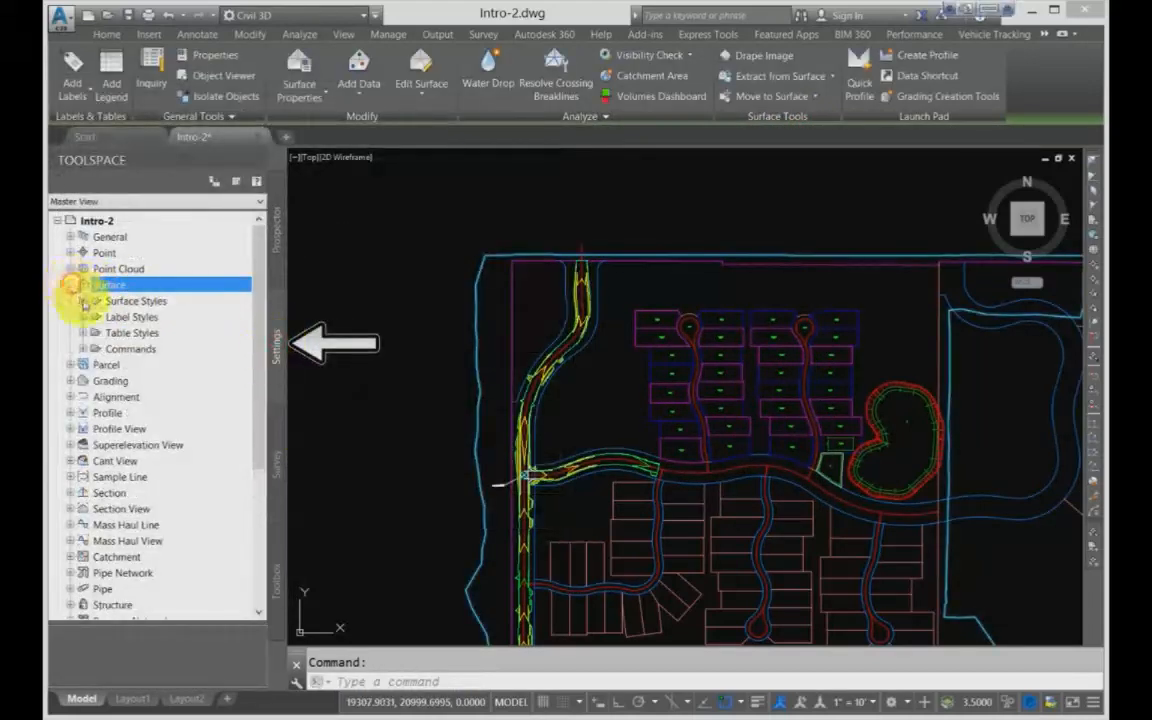
{"action": "left_click", "coordinate": [84, 301]}
{"action": "right_click", "coordinate": [160, 362]}
{"action": "left_click", "coordinate": [203, 367]}
{"action": "left_click", "coordinate": [650, 489]}
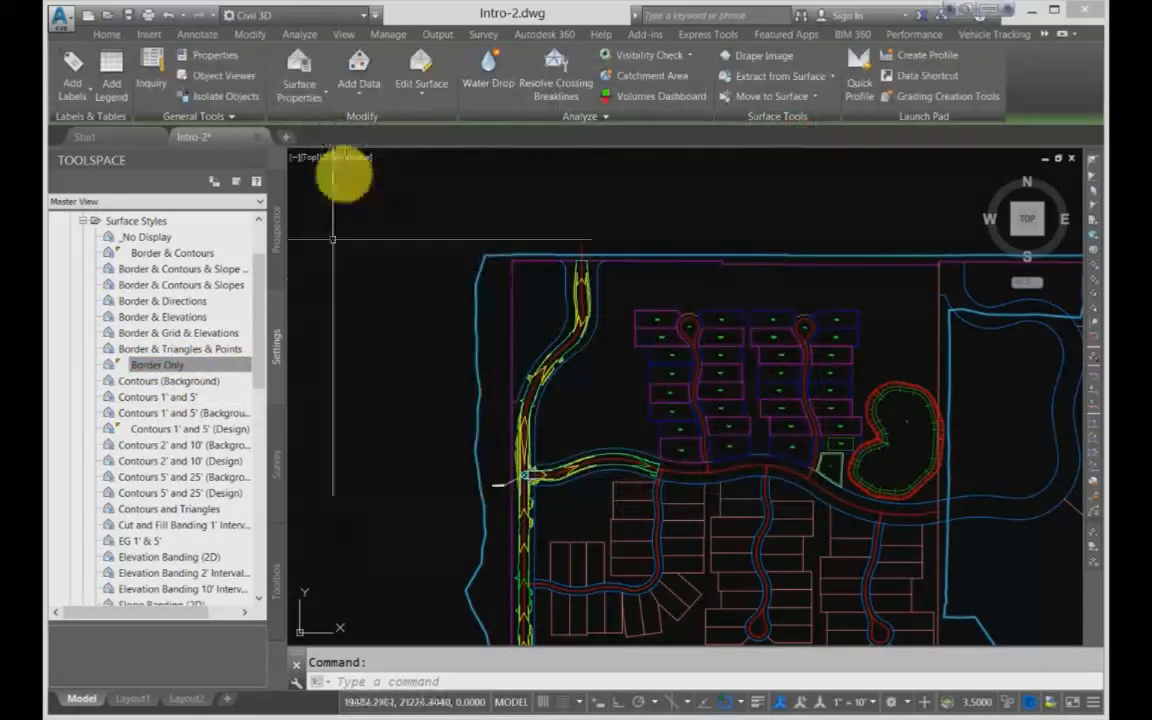
{"action": "left_click", "coordinate": [316, 75]}
{"action": "left_click", "coordinate": [552, 72]}
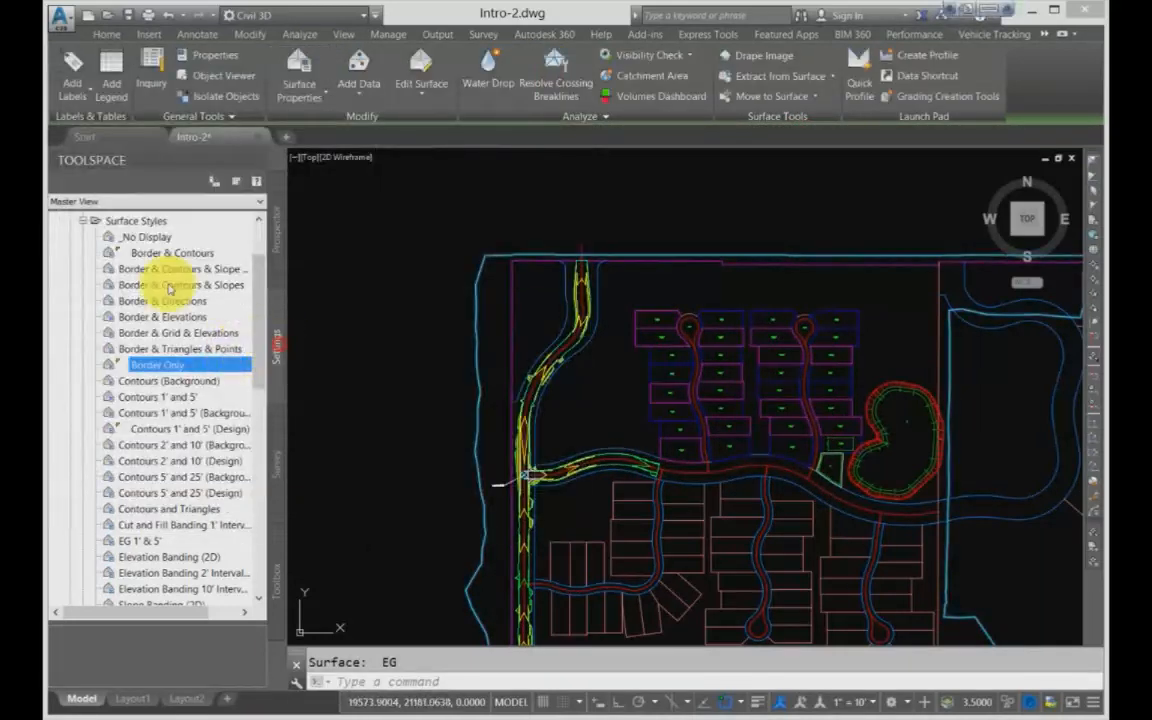
Step: Examine the Surface Styles collection in the drawing settings for in-use markers, and look through the surface Commands collection
{"action": "left_click", "coordinate": [83, 219]}
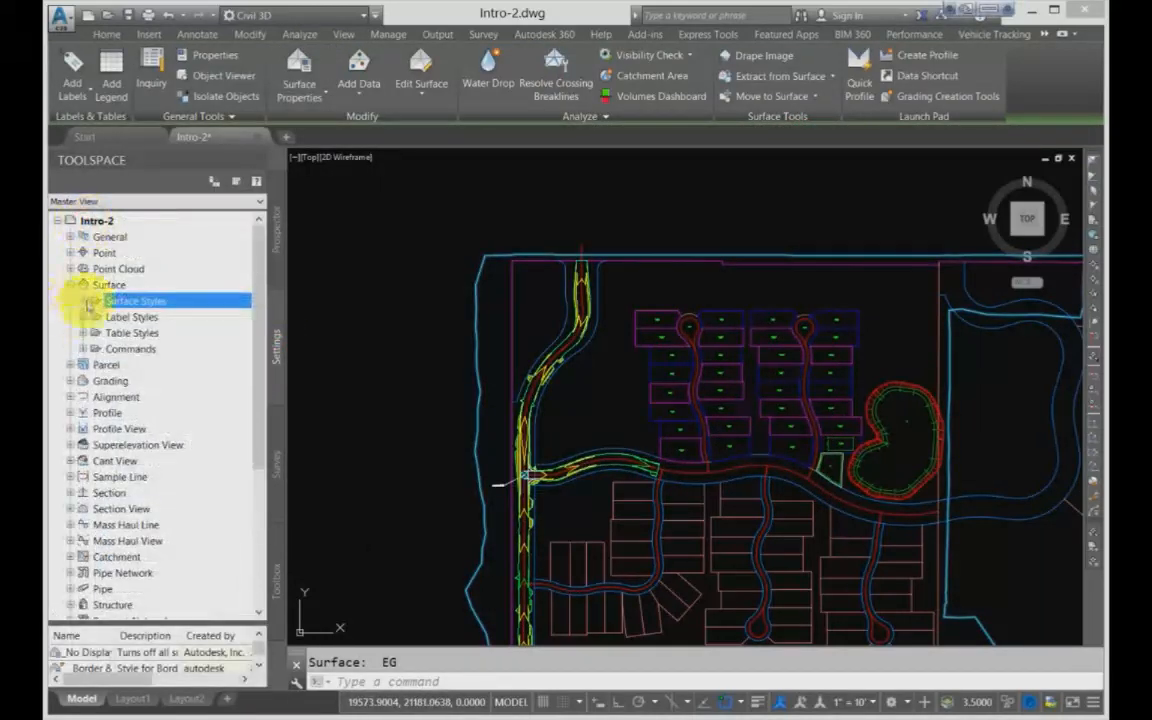
{"action": "left_click", "coordinate": [86, 303]}
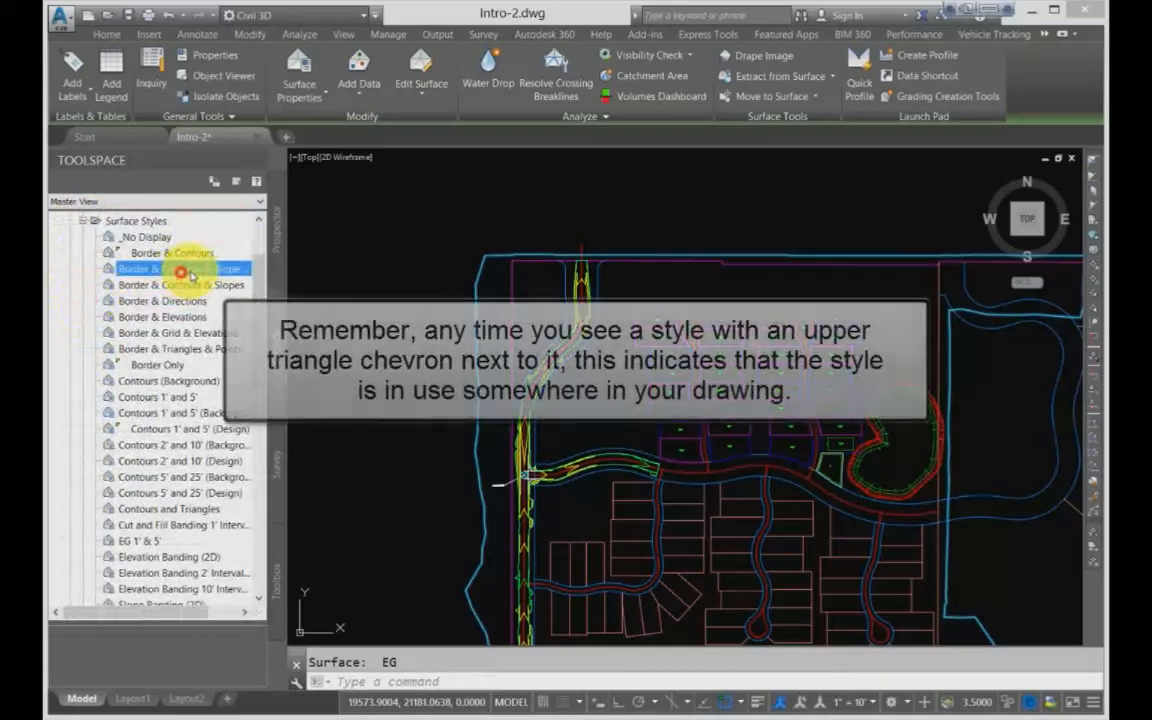
{"action": "scroll", "coordinate": [190, 272], "scroll_direction": "down", "scroll_amount": 3}
{"action": "scroll", "coordinate": [190, 272], "scroll_direction": "up", "scroll_amount": 3}
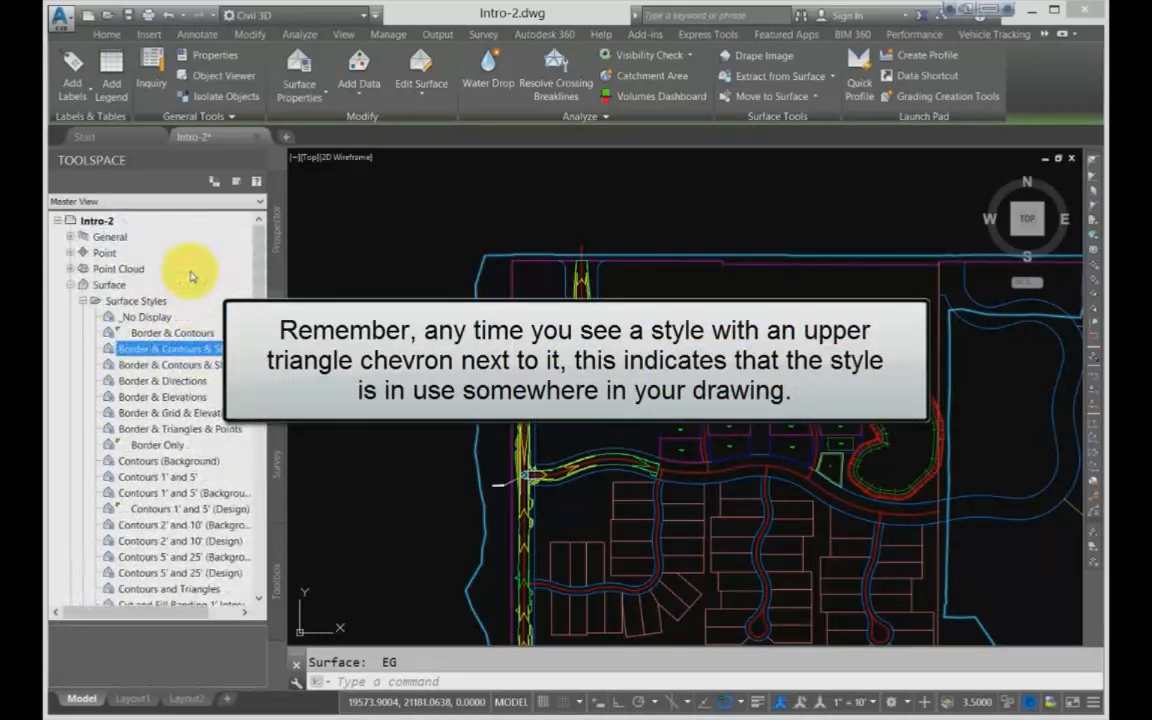
{"action": "left_click", "coordinate": [122, 348]}
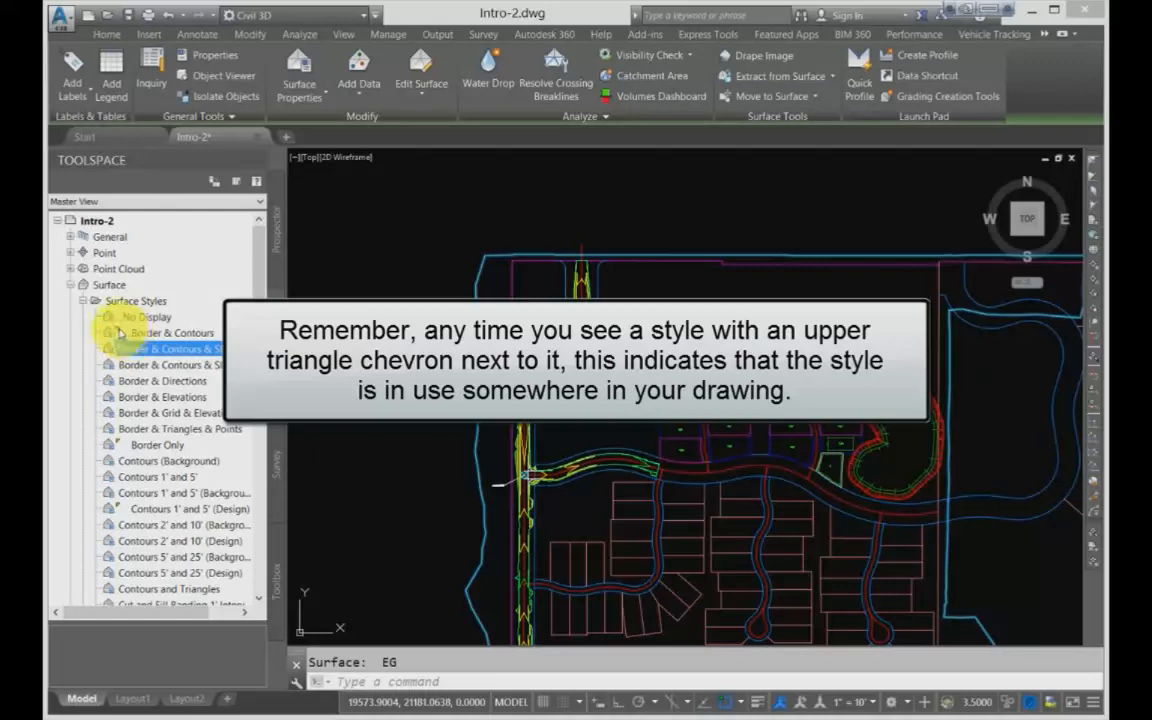
{"action": "left_click", "coordinate": [150, 333]}
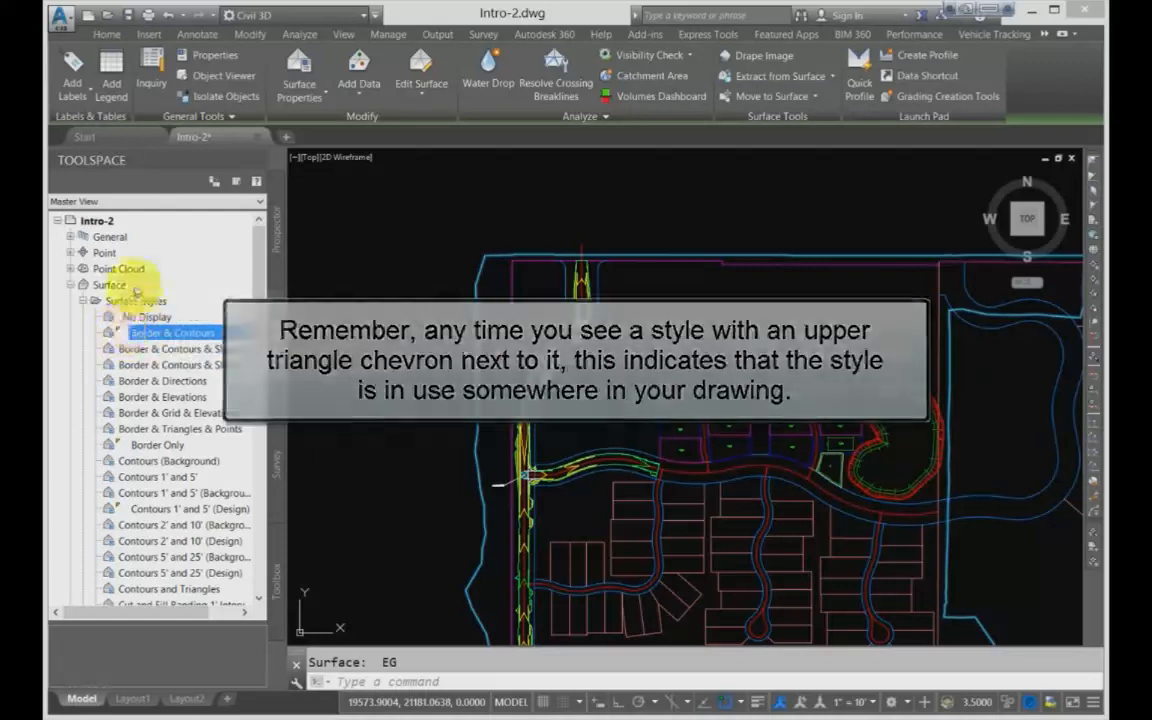
{"action": "scroll", "coordinate": [118, 333], "scroll_direction": "down", "scroll_amount": 1}
{"action": "left_click", "coordinate": [146, 399]}
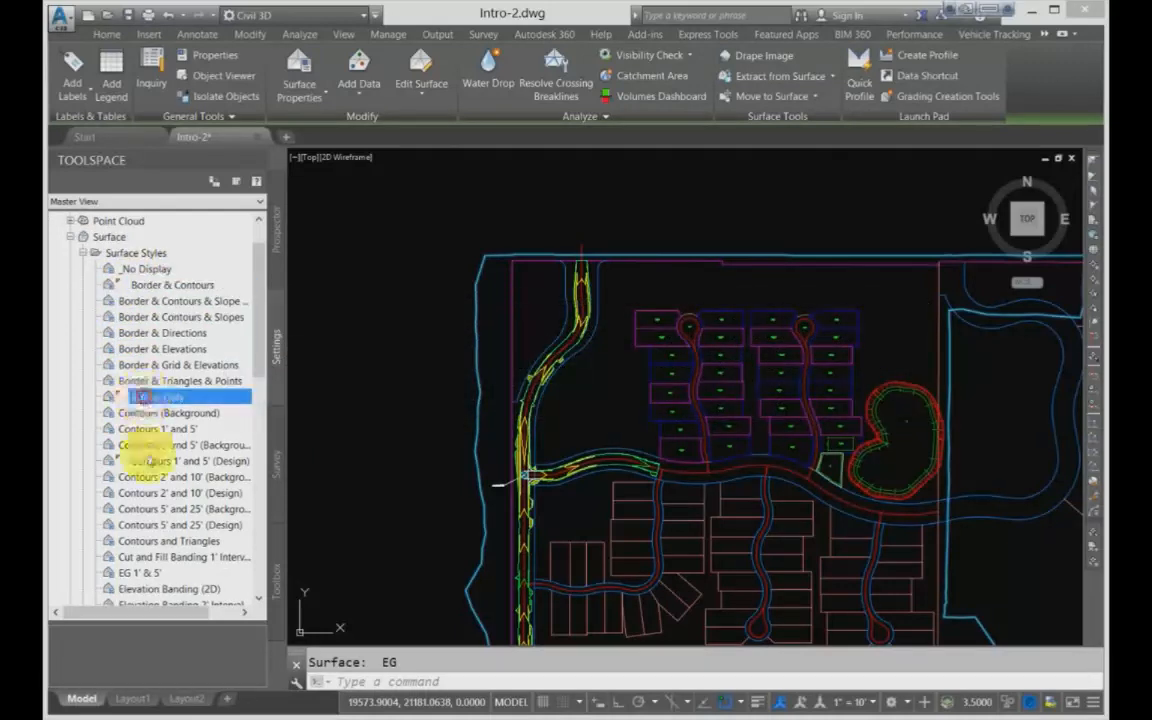
{"action": "left_click", "coordinate": [150, 462]}
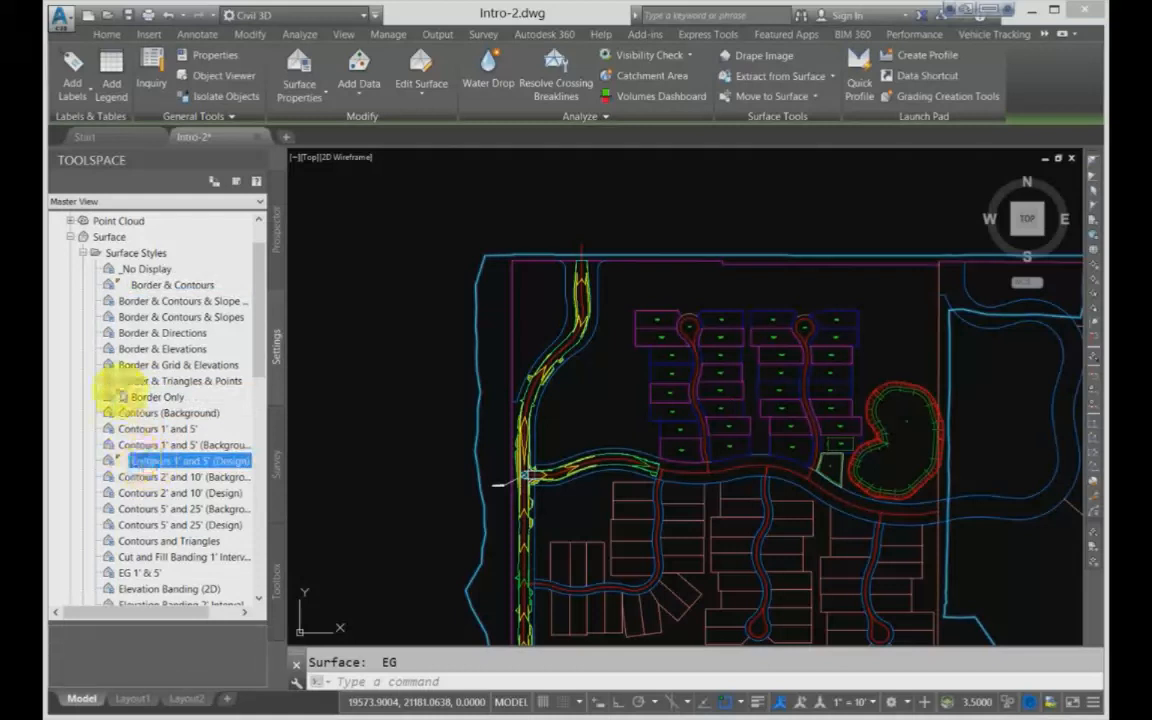
{"action": "left_click", "coordinate": [151, 286]}
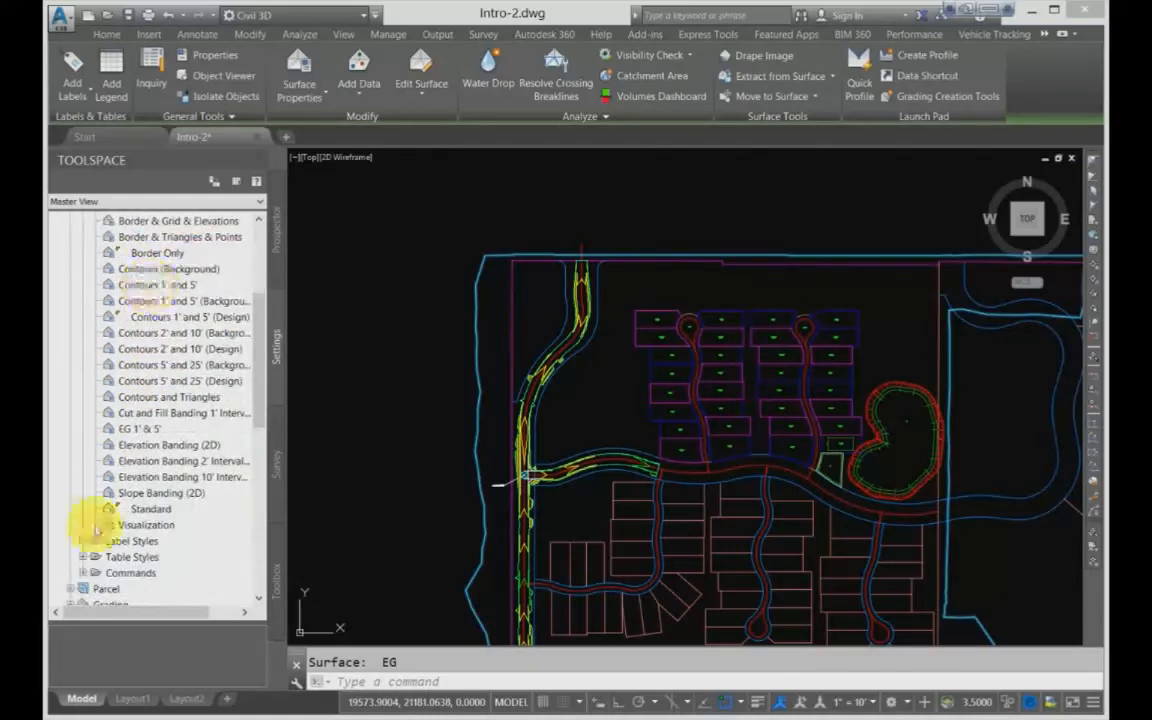
{"action": "left_click", "coordinate": [83, 572]}
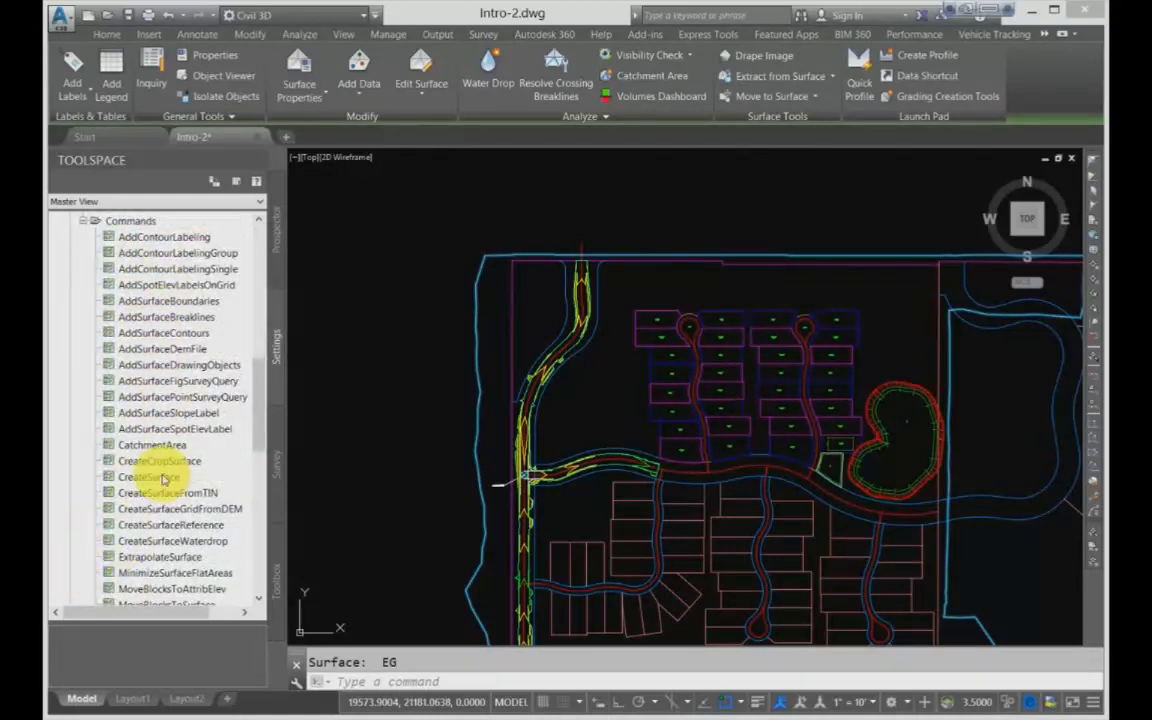
{"action": "left_click", "coordinate": [83, 220]}
{"action": "scroll", "coordinate": [128, 306], "scroll_direction": "up", "scroll_amount": 4}
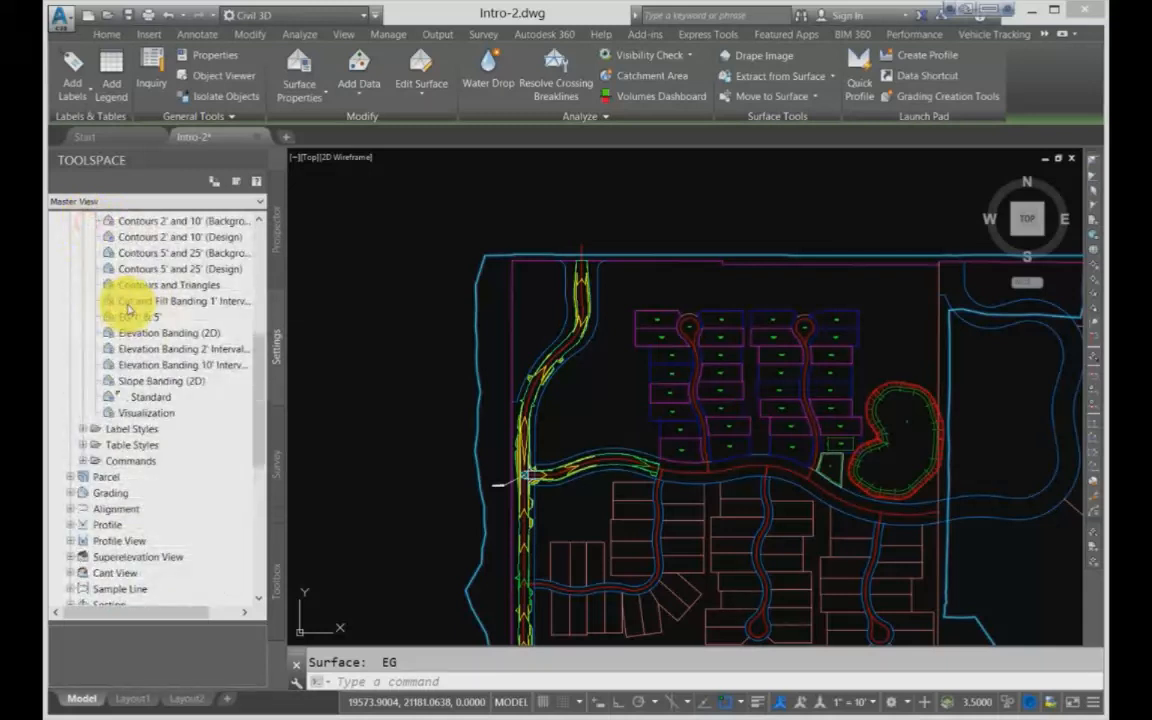
Step: Compare the management options offered for the Standard surface style with those of Elevation Banding (2D), Visualization and Elevation Banding 2' Interval
{"action": "right_click", "coordinate": [147, 400]}
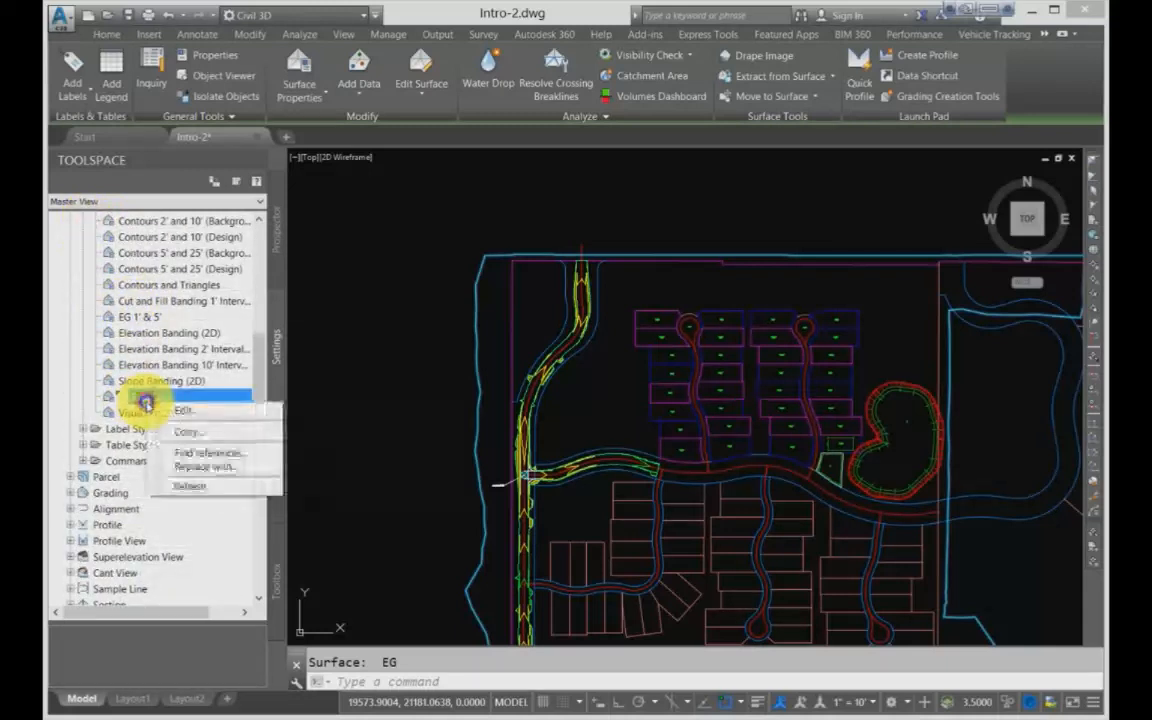
{"action": "left_click", "coordinate": [162, 333]}
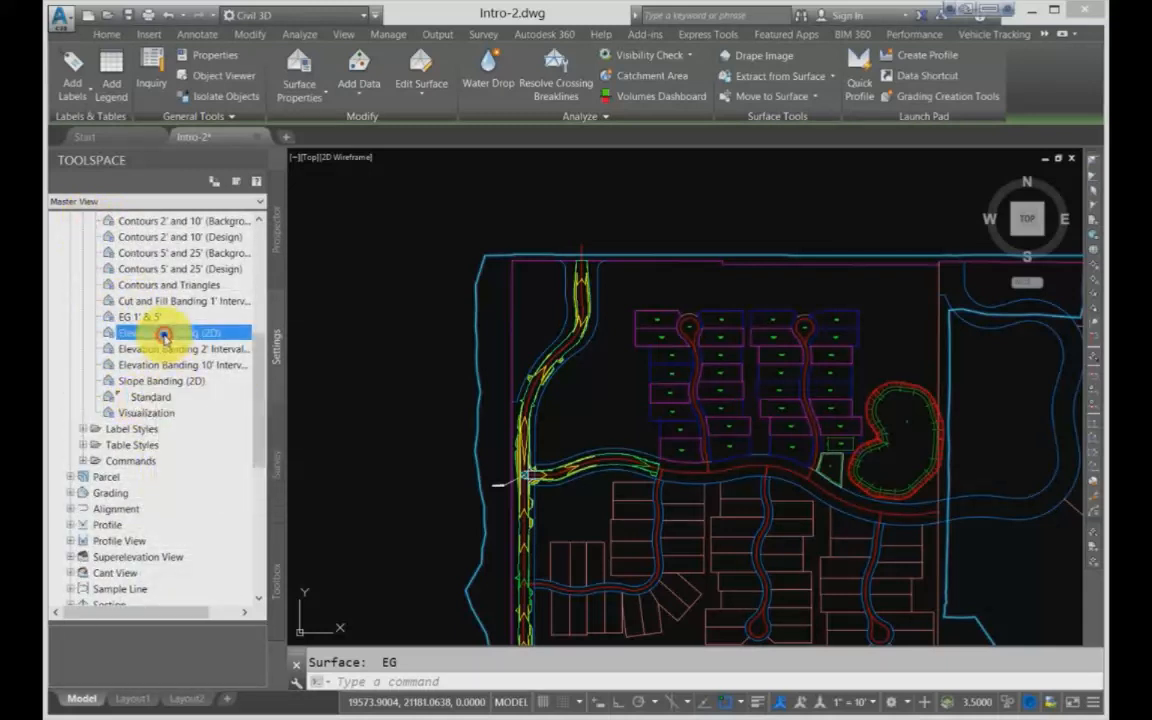
{"action": "right_click", "coordinate": [160, 332]}
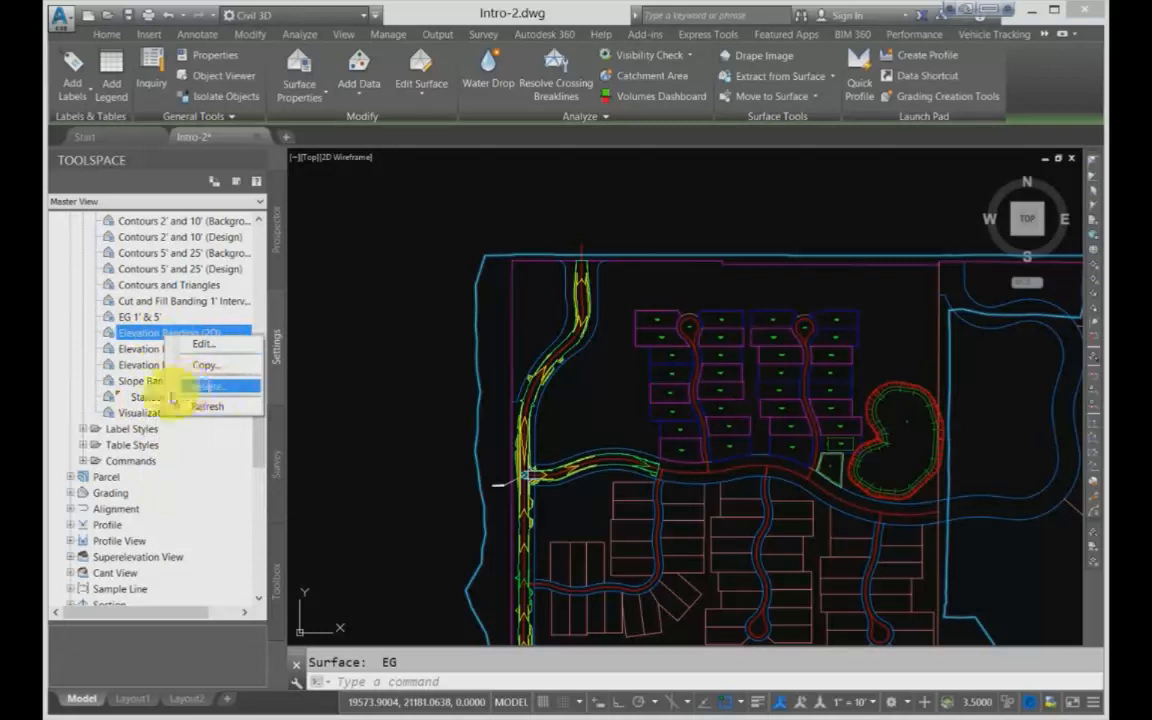
{"action": "right_click", "coordinate": [140, 412]}
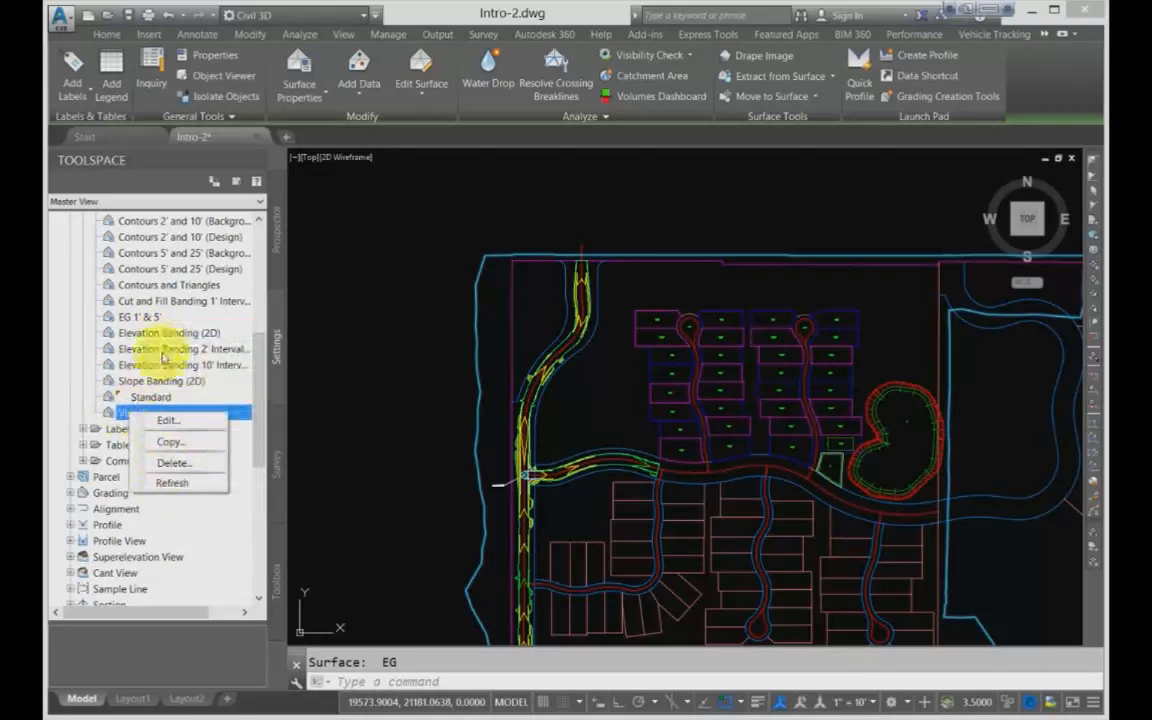
{"action": "left_click", "coordinate": [161, 349]}
{"action": "right_click", "coordinate": [162, 350]}
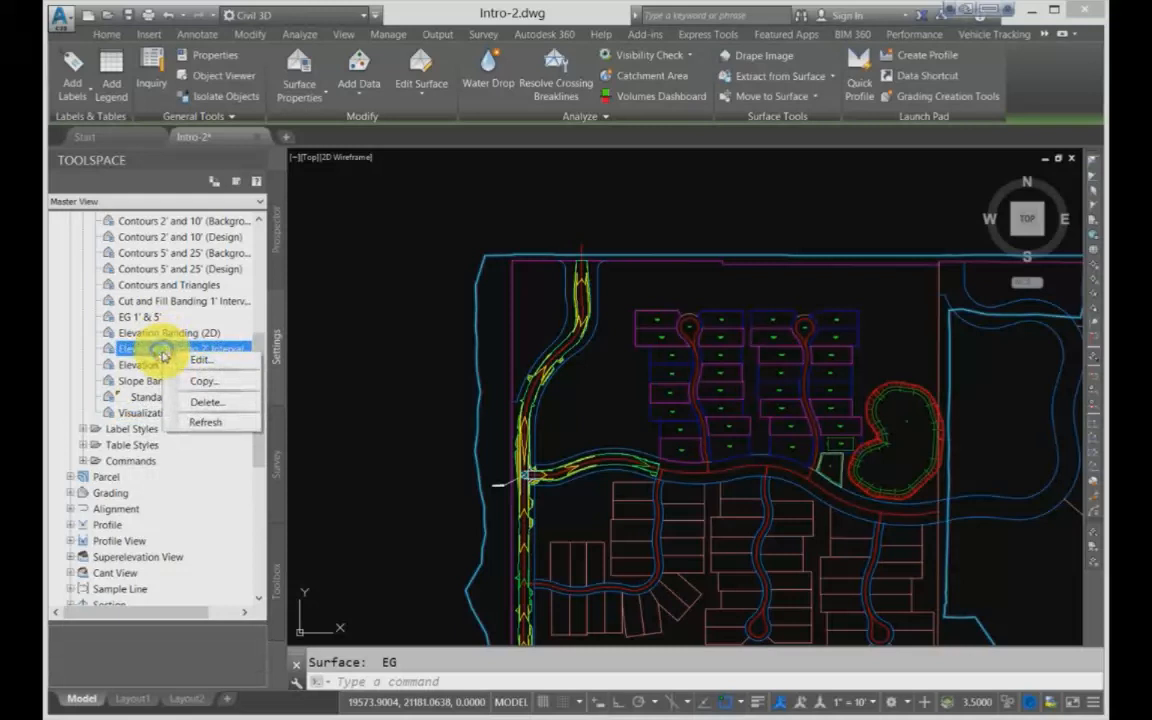
{"action": "key", "text": "Escape"}
Step: Select the Surface Styles collection in the drawing settings and deselect the EG surface in the drawing
{"action": "scroll", "coordinate": [158, 297], "scroll_direction": "up", "scroll_amount": 6}
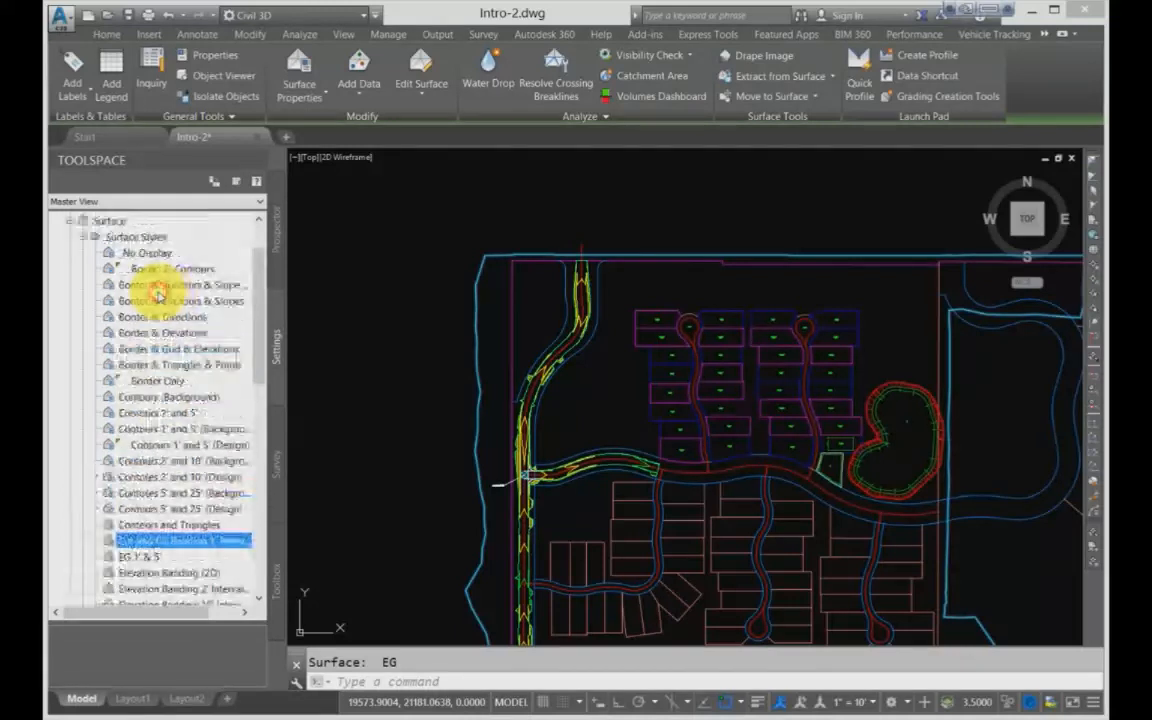
{"action": "left_click", "coordinate": [129, 300]}
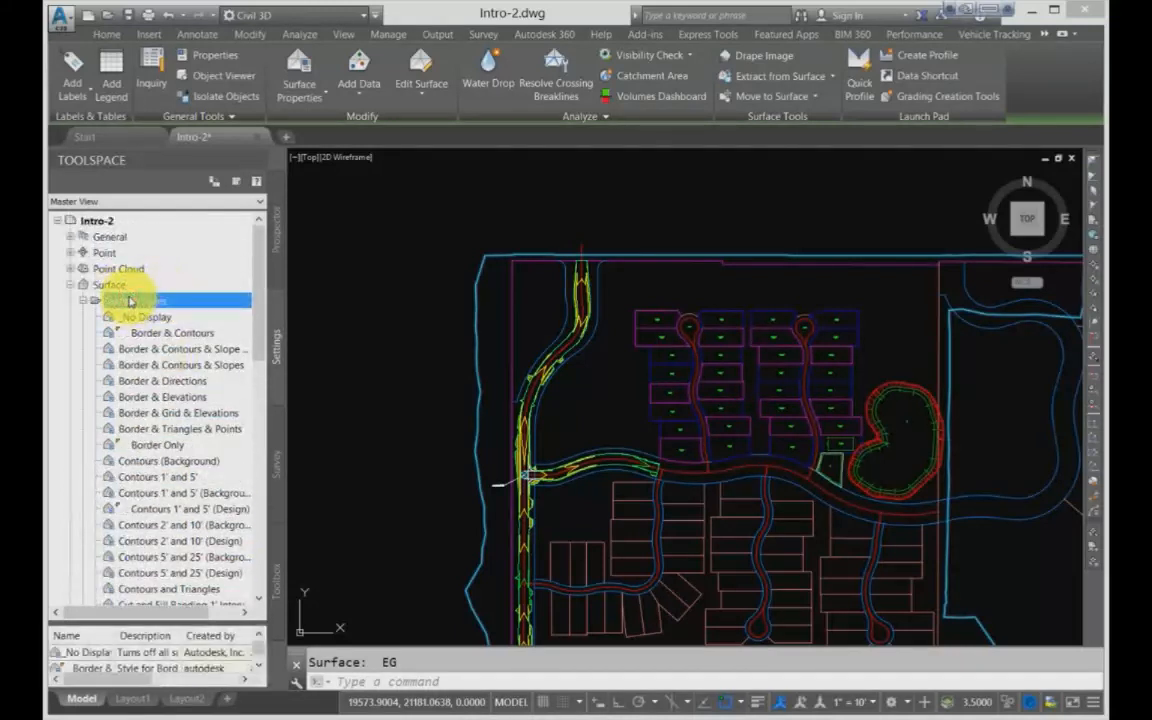
{"action": "key", "text": "Escape"}
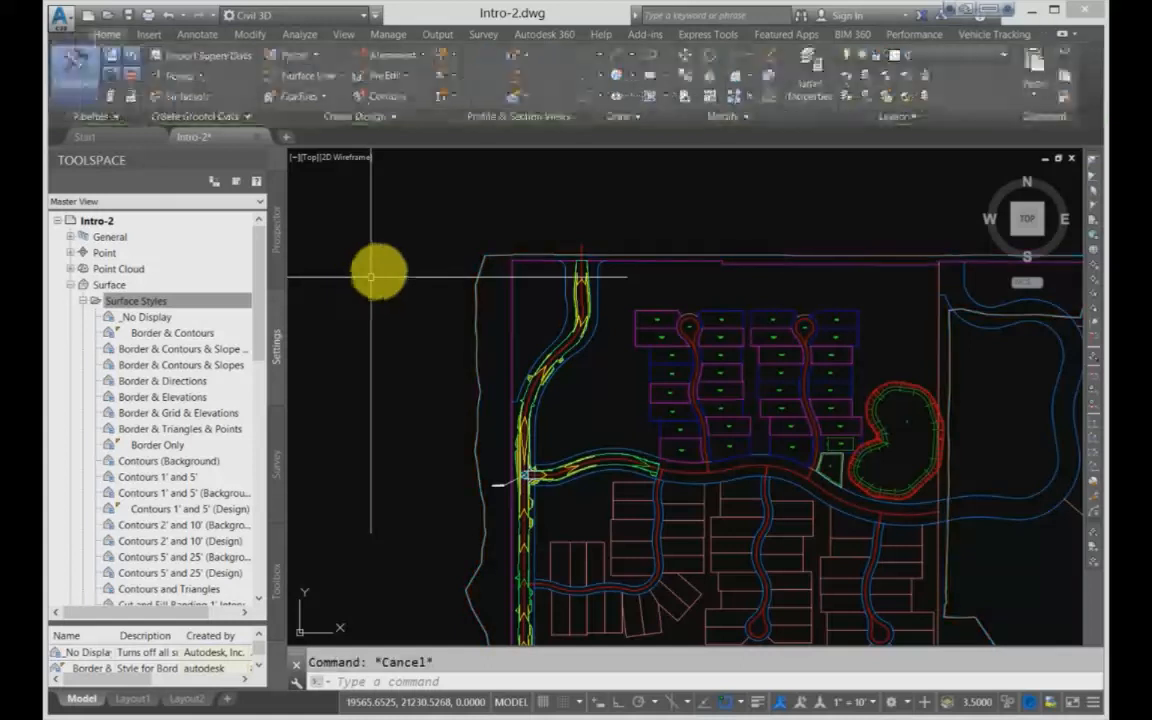
Step: Run the style Purge, review the list of unused styles proposed for removal, and cancel without purging
{"action": "left_click", "coordinate": [396, 37]}
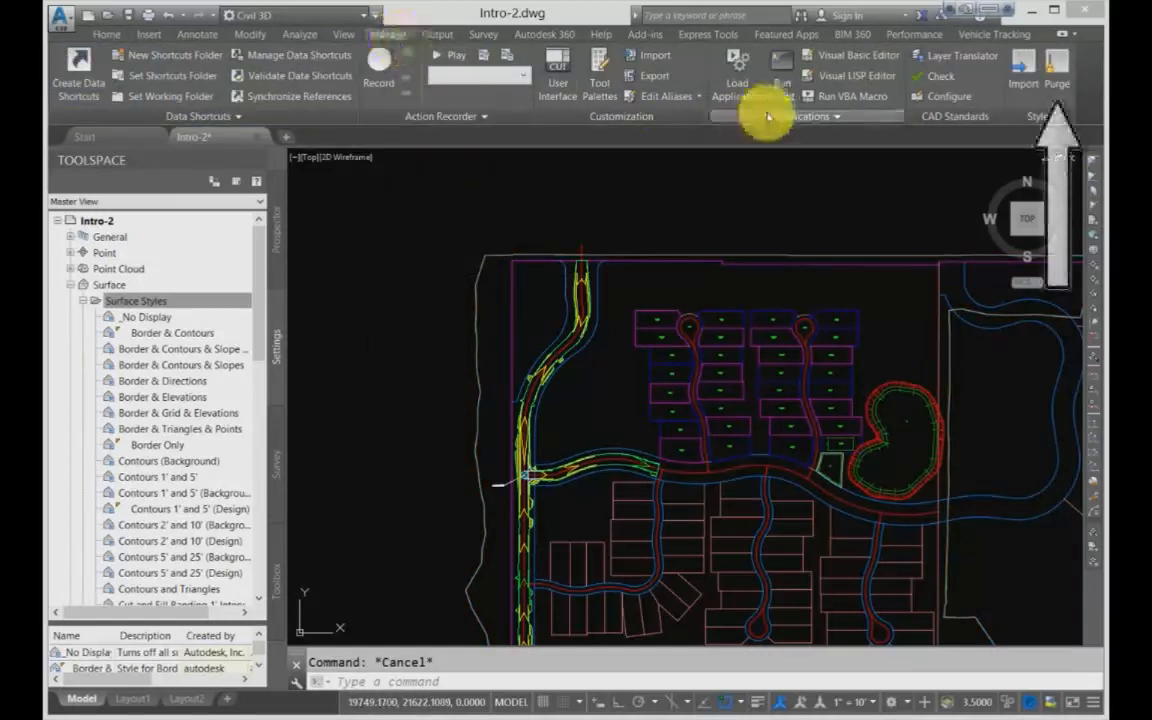
{"action": "left_click", "coordinate": [1056, 62]}
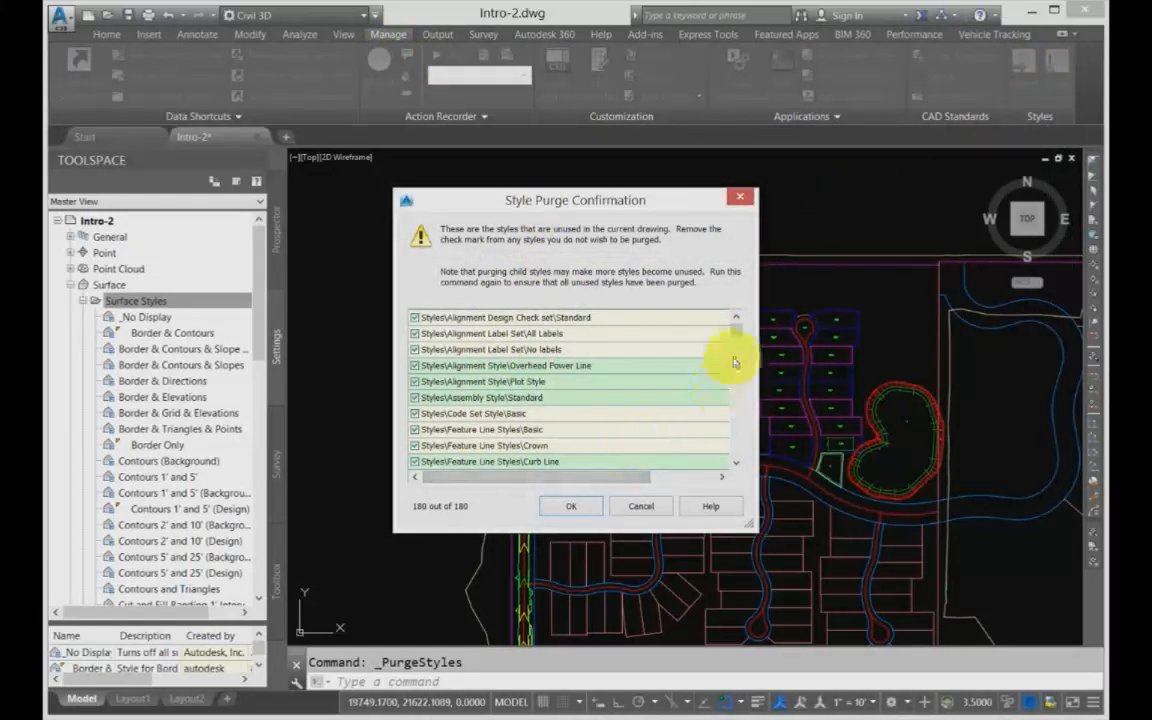
{"action": "mouse_move", "coordinate": [737, 336]}
{"action": "left_mouse_down"}
{"action": "mouse_move", "coordinate": [730, 469]}
{"action": "mouse_move", "coordinate": [738, 347]}
{"action": "left_mouse_up"}
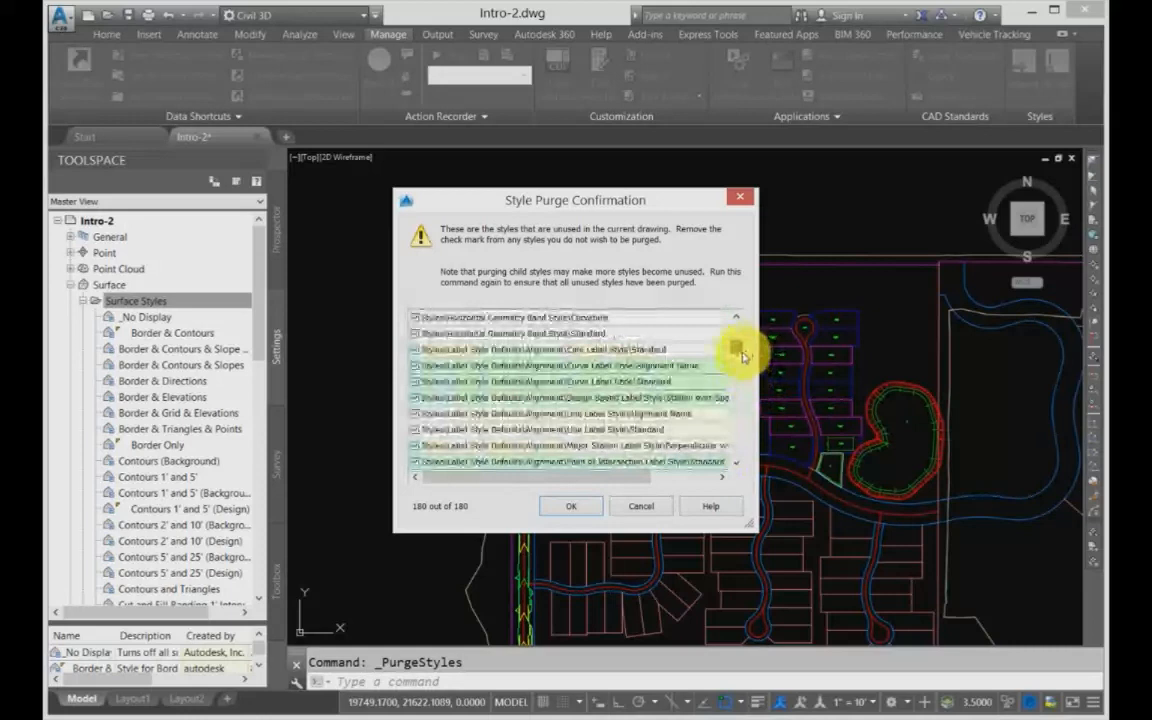
{"action": "left_click", "coordinate": [416, 352]}
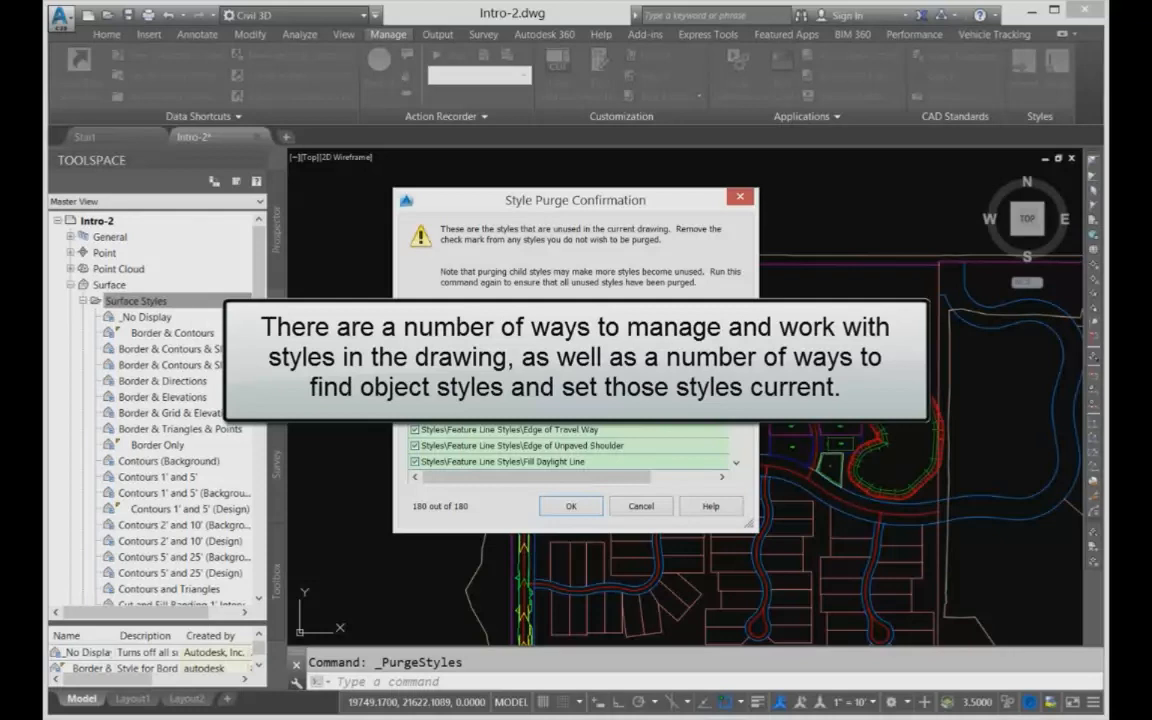
{"action": "left_click", "coordinate": [643, 505]}
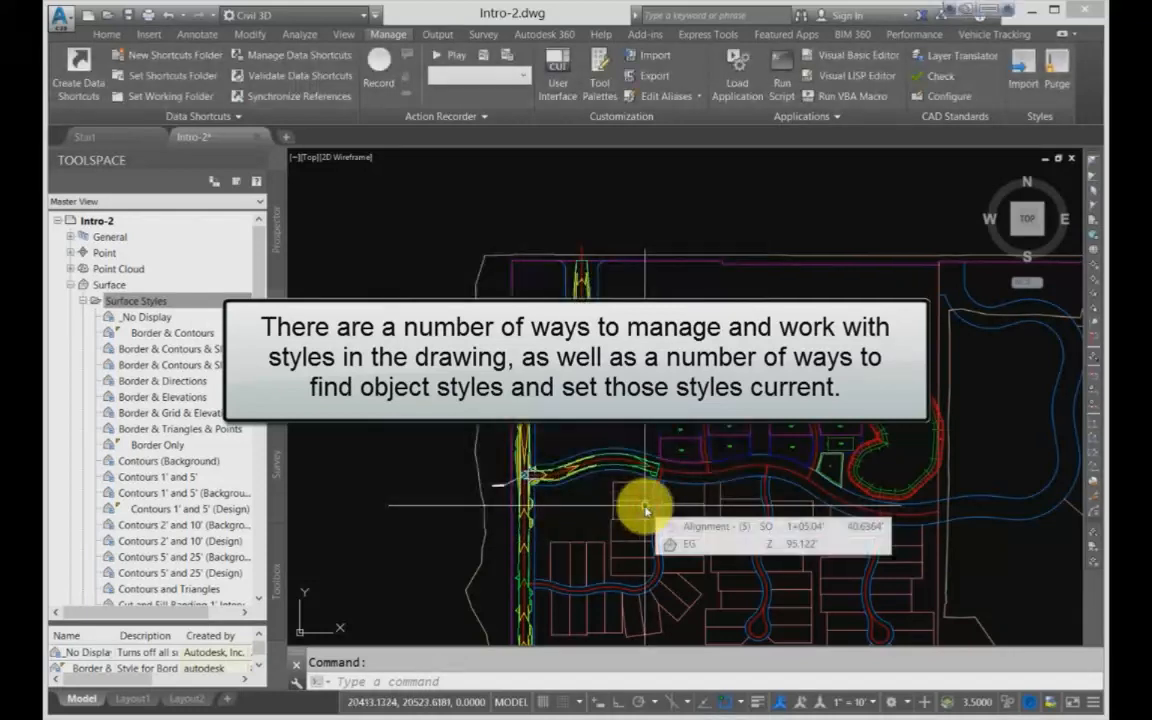